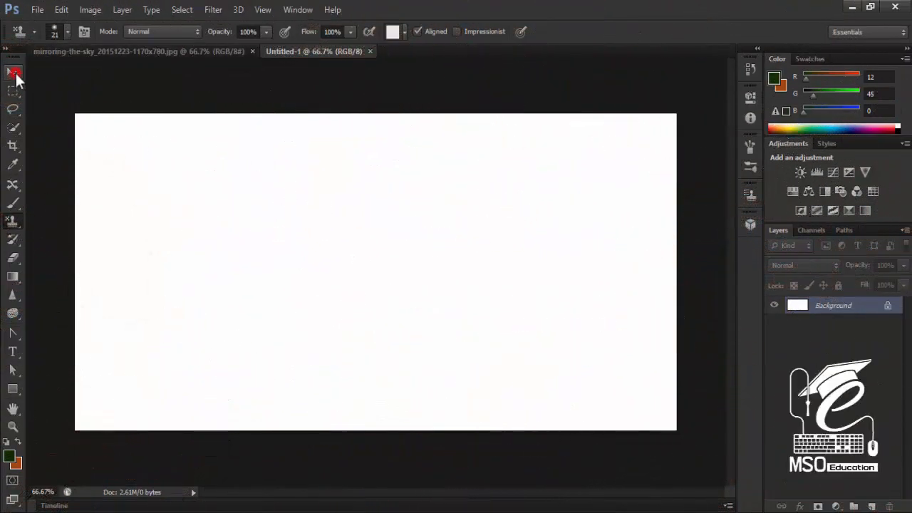
Activate the Pattern Stamp tool and set its brush size to 14 px.
{"action": "left_click", "coordinate": [18, 227]}
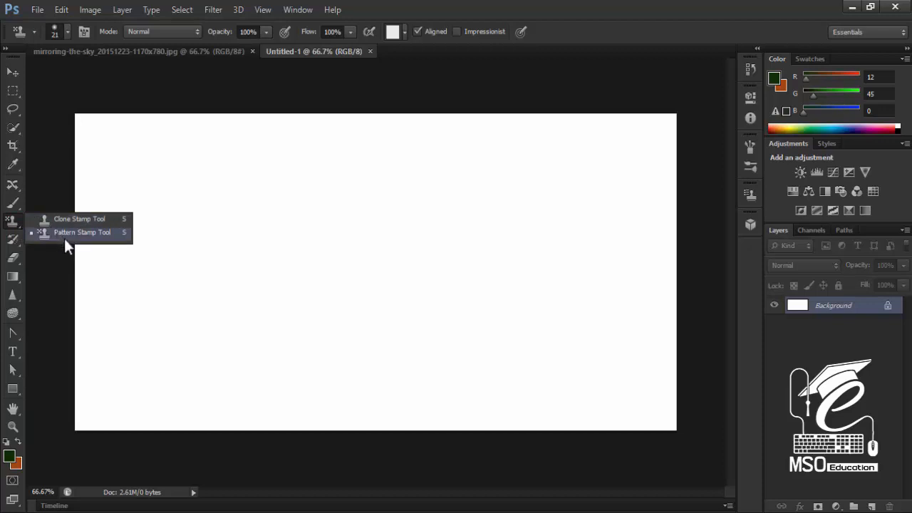
{"action": "left_click", "coordinate": [64, 238]}
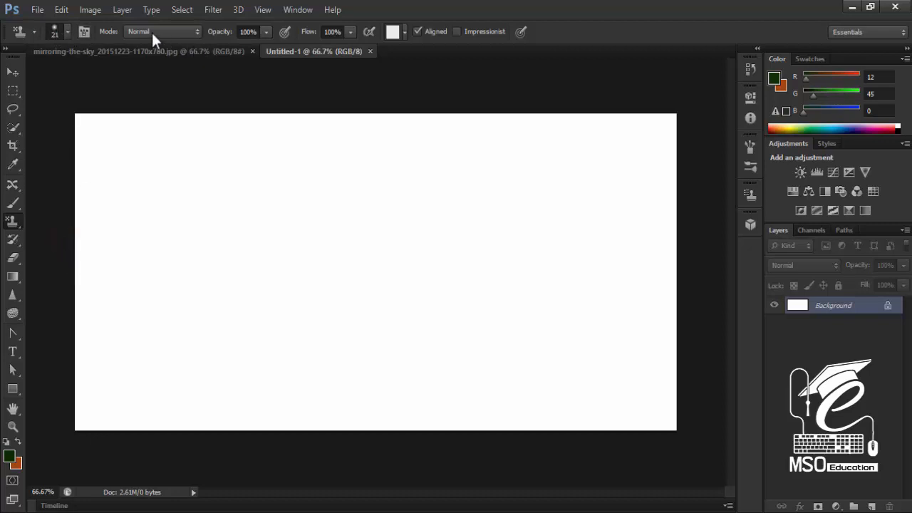
{"action": "left_click", "coordinate": [68, 29]}
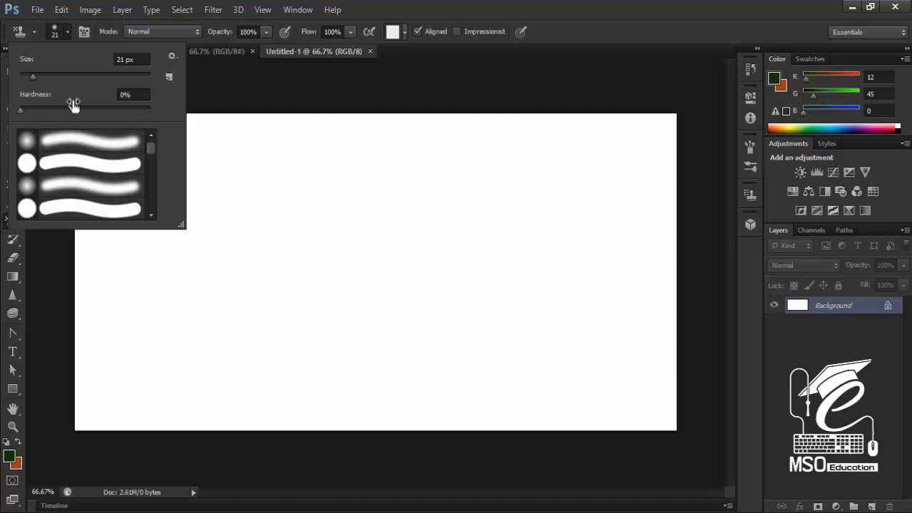
{"action": "left_click", "coordinate": [57, 29]}
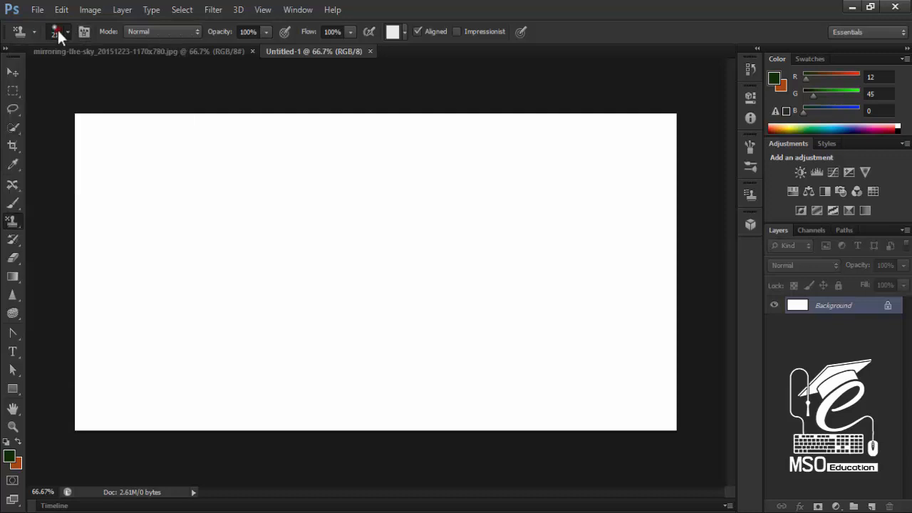
{"action": "left_click", "coordinate": [66, 32]}
{"action": "left_click_drag", "start_coordinate": [33, 76], "coordinate": [28, 74]}
{"action": "left_click", "coordinate": [66, 32]}
Try a single pattern dab on the upper middle of the canvas and undo it.
{"action": "right_click", "coordinate": [317, 230]}
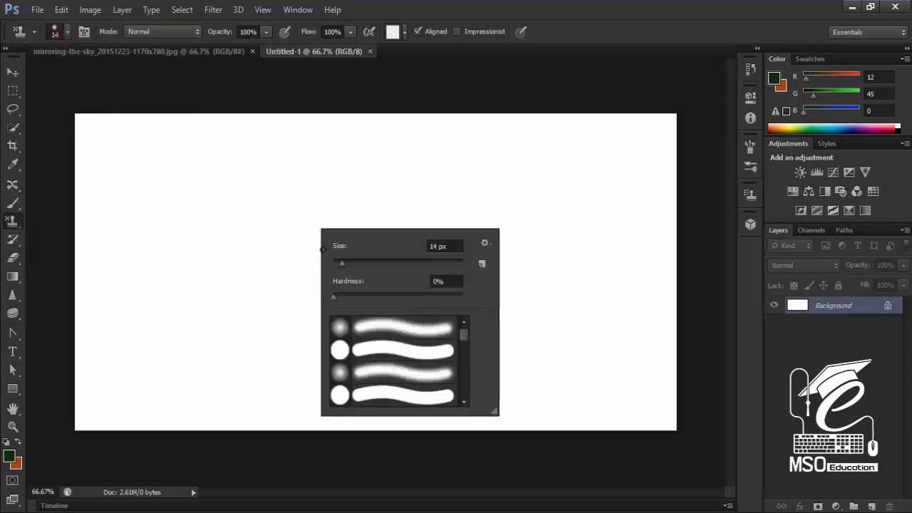
{"action": "left_click", "coordinate": [357, 200]}
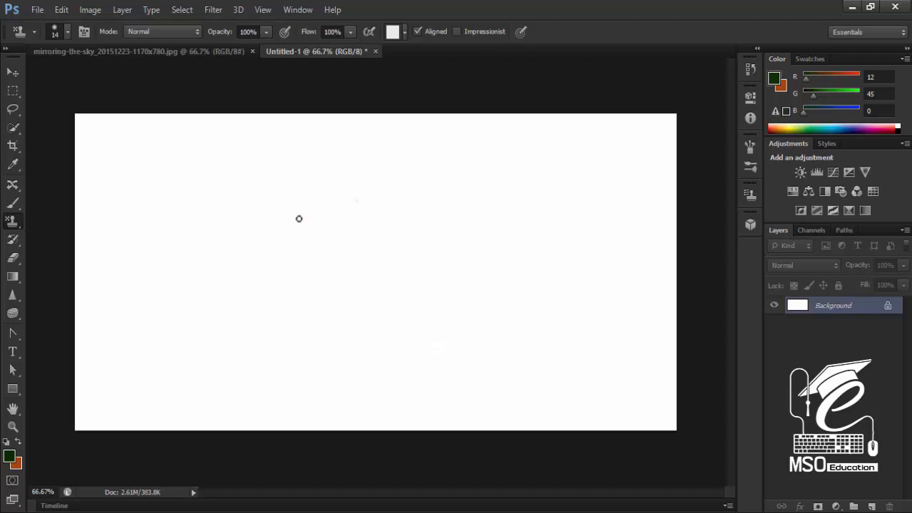
{"action": "key", "text": "ctrl+z"}
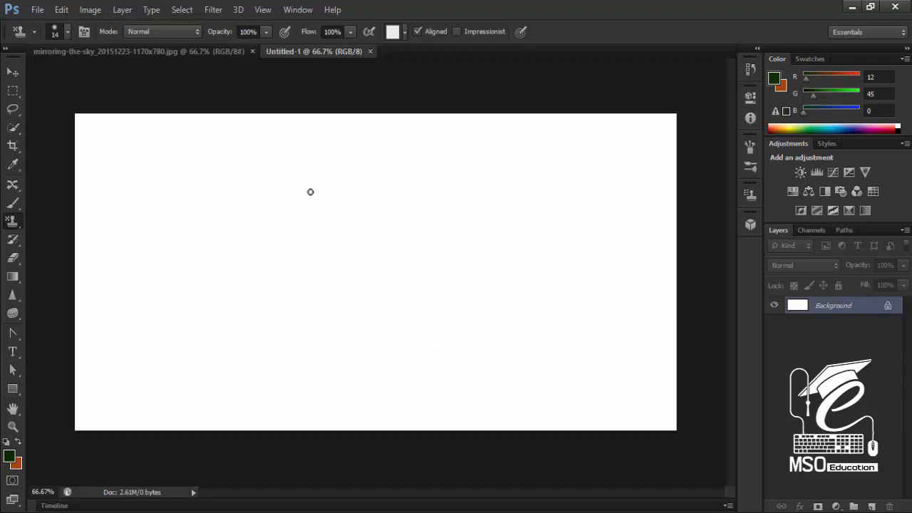
Choose the Bubbles pattern for the Pattern Stamp tool.
{"action": "left_click", "coordinate": [261, 32]}
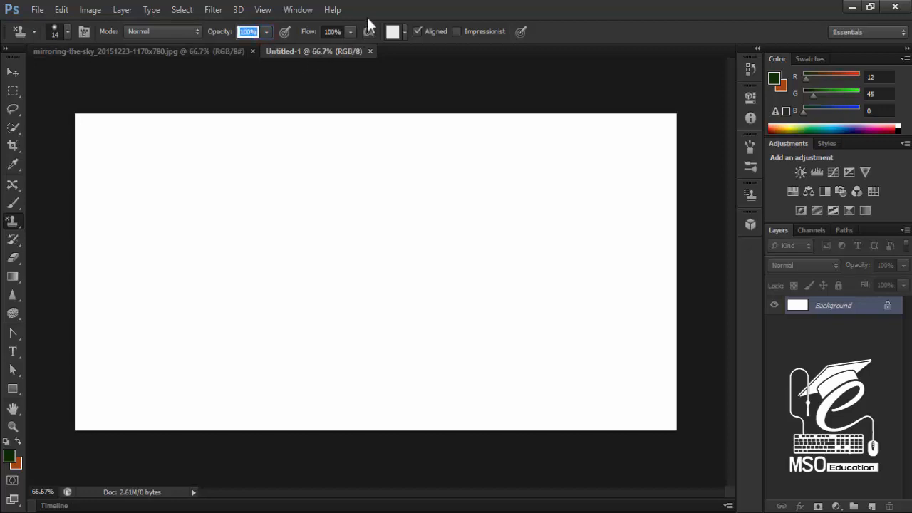
{"action": "left_click", "coordinate": [404, 31]}
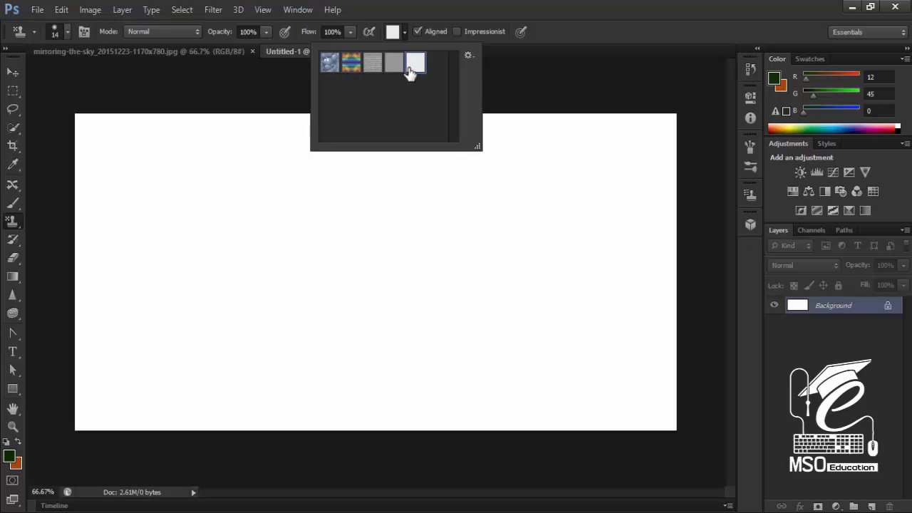
{"action": "left_click", "coordinate": [329, 64]}
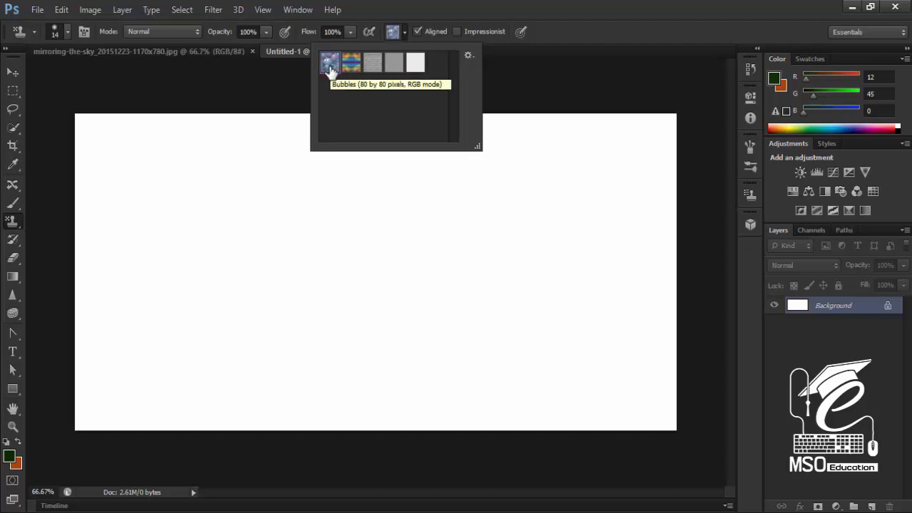
{"action": "double_click", "coordinate": [329, 64]}
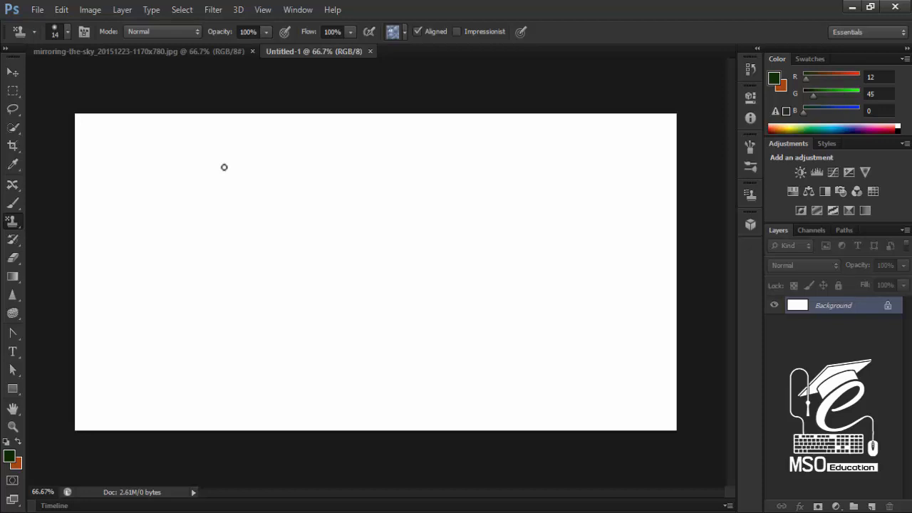
Enlarge the stamp brush to 80 px and paint a full-width band of bubbles along the canvas's upper edge.
{"action": "key", "text": "bracketright"}
{"action": "key", "text": "bracketright"}
{"action": "key", "text": "bracketright"}
{"action": "key", "text": "bracketright"}
{"action": "key", "text": "bracketright"}
{"action": "key", "text": "bracketright"}
{"action": "key", "text": "bracketright"}
{"action": "left_click", "coordinate": [326, 158]}
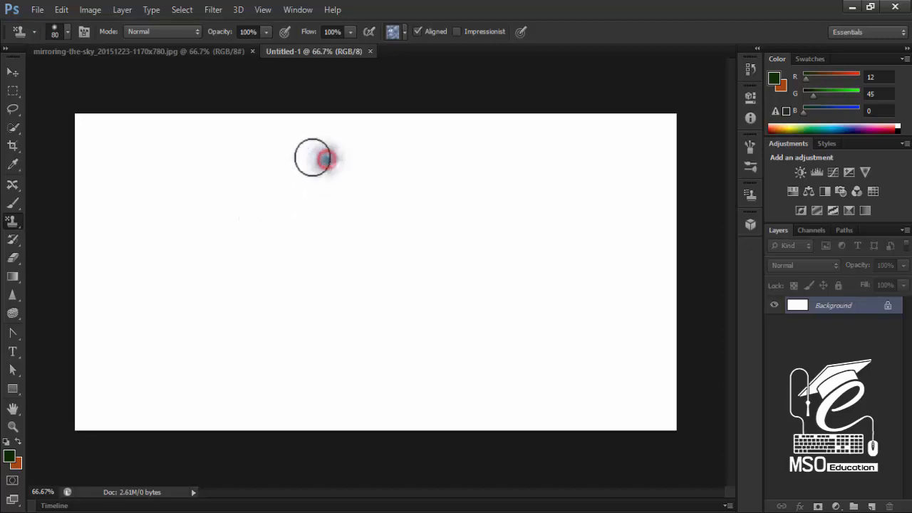
{"action": "mouse_move", "coordinate": [313, 157]}
{"action": "left_mouse_down"}
{"action": "mouse_move", "coordinate": [277, 157]}
{"action": "mouse_move", "coordinate": [605, 155]}
{"action": "mouse_move", "coordinate": [662, 144]}
{"action": "mouse_move", "coordinate": [665, 131]}
{"action": "mouse_move", "coordinate": [77, 121]}
{"action": "mouse_move", "coordinate": [69, 146]}
{"action": "mouse_move", "coordinate": [277, 149]}
{"action": "mouse_move", "coordinate": [85, 157]}
{"action": "left_mouse_up"}
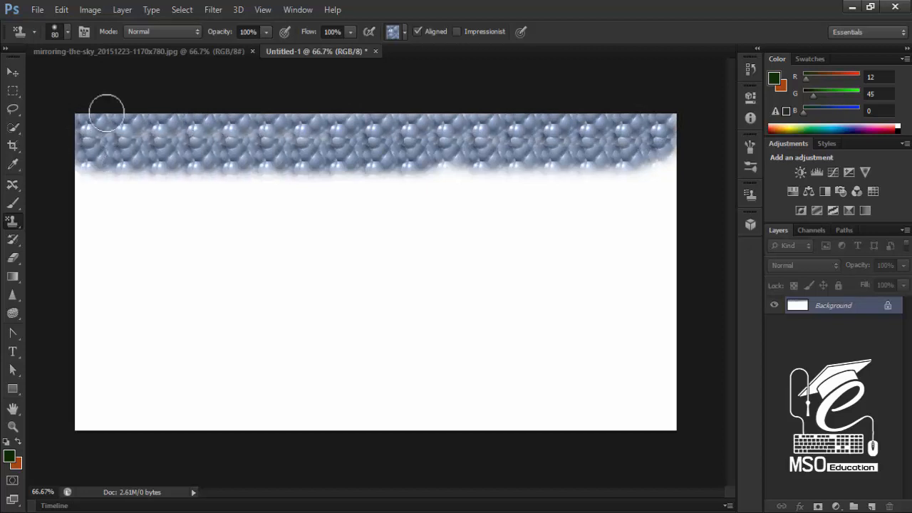
Set the stamp opacity to 46% and paint a fainter bubble band directly below the first one.
{"action": "left_click", "coordinate": [268, 32]}
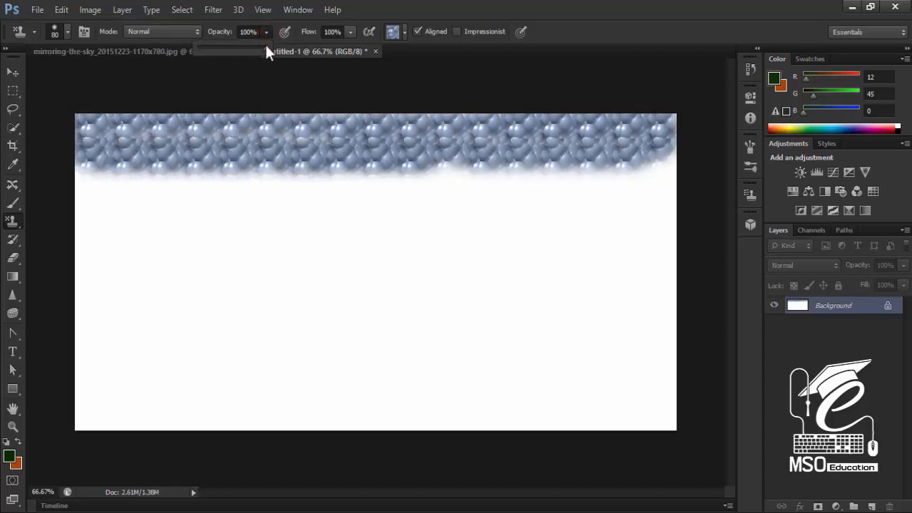
{"action": "left_click_drag", "start_coordinate": [233, 52], "coordinate": [229, 52]}
{"action": "mouse_move", "coordinate": [90, 181]}
{"action": "left_mouse_down"}
{"action": "mouse_move", "coordinate": [566, 186]}
{"action": "mouse_move", "coordinate": [668, 170]}
{"action": "left_mouse_up"}
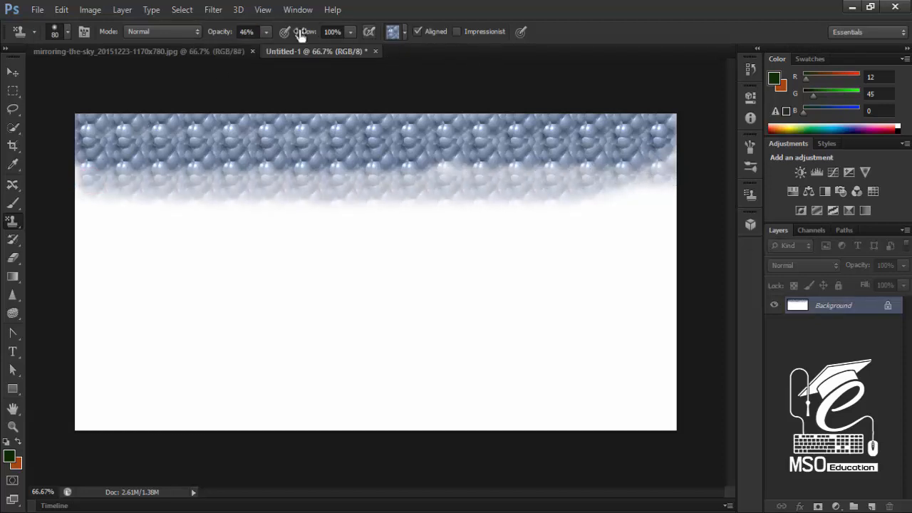
Lower the stamp flow to 41% and paint another bubble band beneath the faint one.
{"action": "left_click", "coordinate": [350, 33]}
{"action": "left_click", "coordinate": [92, 208]}
{"action": "mouse_move", "coordinate": [92, 208]}
{"action": "left_mouse_down"}
{"action": "mouse_move", "coordinate": [453, 213]}
{"action": "mouse_move", "coordinate": [663, 200]}
{"action": "left_mouse_up"}
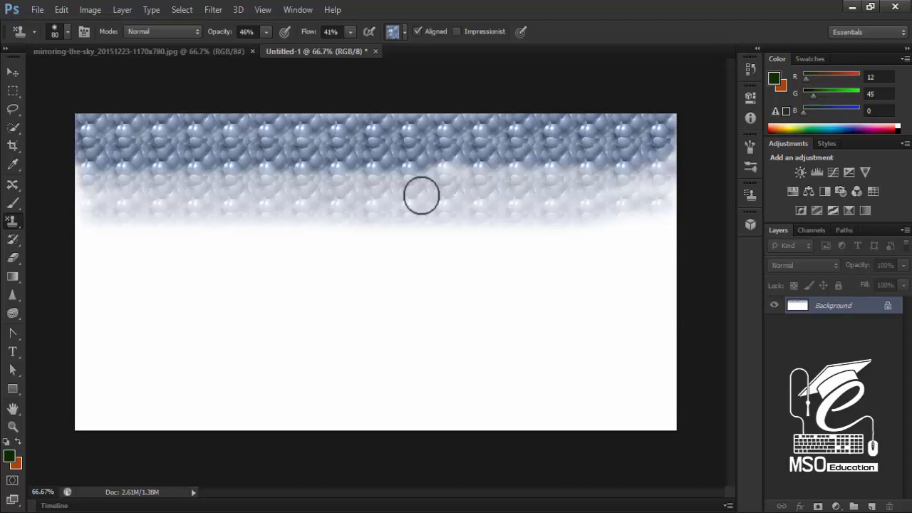
Switch to the multicoloured rainbow pattern and stamp a faint band across the canvas below the bubbles.
{"action": "left_click", "coordinate": [404, 33]}
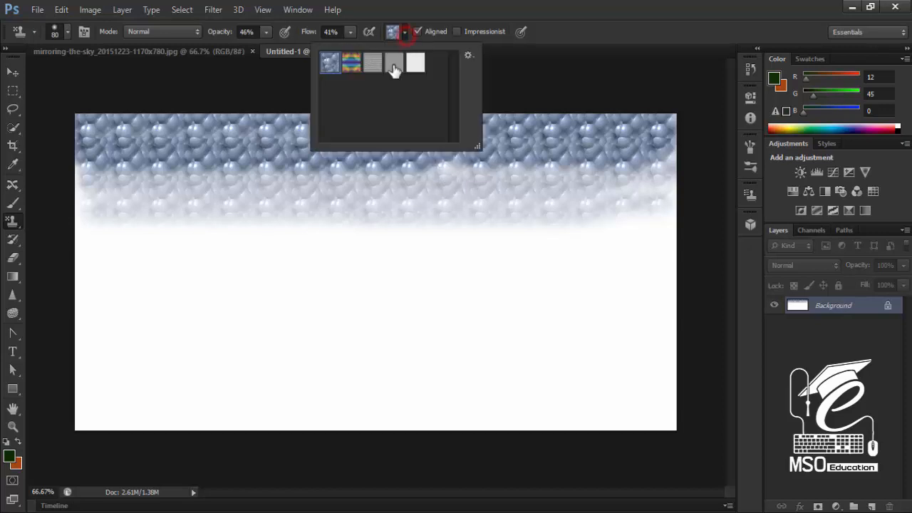
{"action": "left_click", "coordinate": [351, 64]}
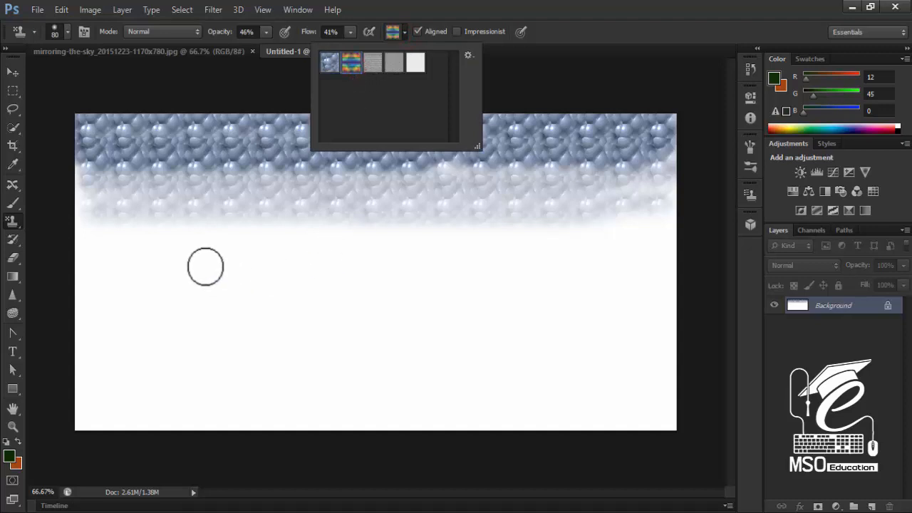
{"action": "mouse_move", "coordinate": [79, 233]}
{"action": "left_mouse_down"}
{"action": "mouse_move", "coordinate": [366, 248]}
{"action": "mouse_move", "coordinate": [663, 236]}
{"action": "mouse_move", "coordinate": [300, 236]}
{"action": "left_mouse_up"}
Set the stamp flow and opacity to 100% and paint solid rainbow bands across the middle of the canvas.
{"action": "left_click", "coordinate": [351, 32]}
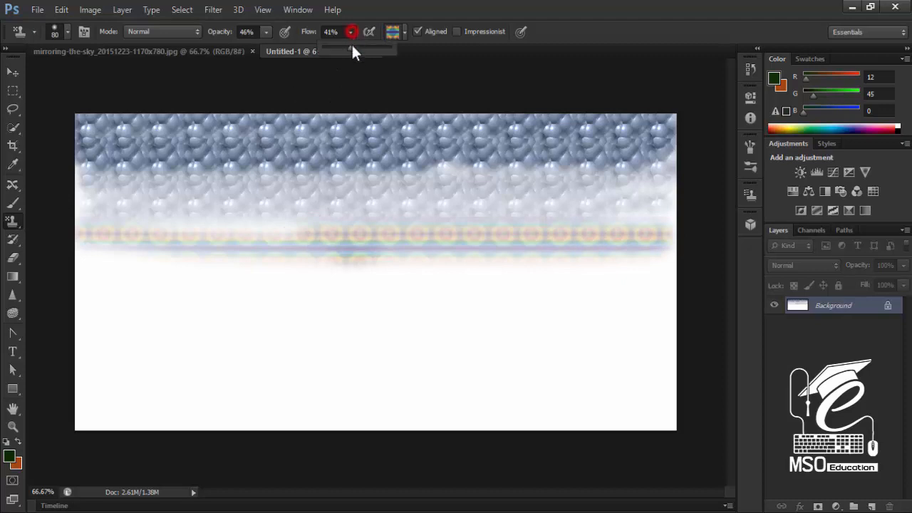
{"action": "left_click", "coordinate": [268, 31]}
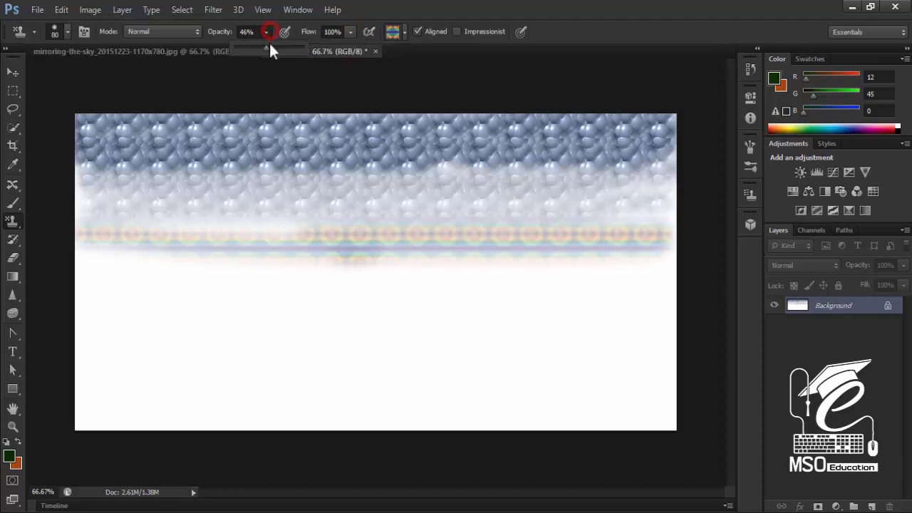
{"action": "left_click_drag", "start_coordinate": [92, 263], "coordinate": [422, 269]}
{"action": "mouse_move", "coordinate": [494, 280]}
{"action": "left_mouse_down"}
{"action": "mouse_move", "coordinate": [667, 270]}
{"action": "mouse_move", "coordinate": [60, 280]}
{"action": "mouse_move", "coordinate": [656, 281]}
{"action": "mouse_move", "coordinate": [663, 292]}
{"action": "mouse_move", "coordinate": [63, 300]}
{"action": "mouse_move", "coordinate": [102, 304]}
{"action": "mouse_move", "coordinate": [672, 302]}
{"action": "left_mouse_up"}
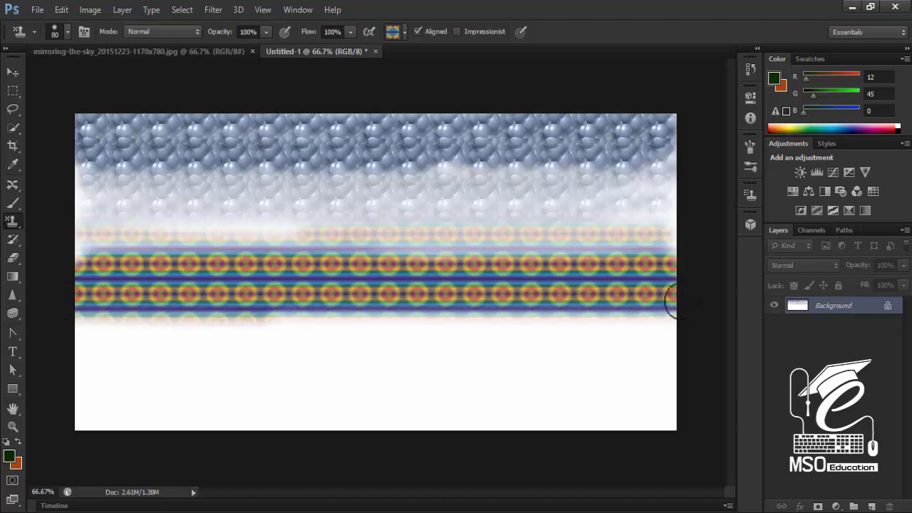
Choose the Gray Granite pattern and stamp it over the left and central part of the rainbow bands.
{"action": "left_click", "coordinate": [404, 31]}
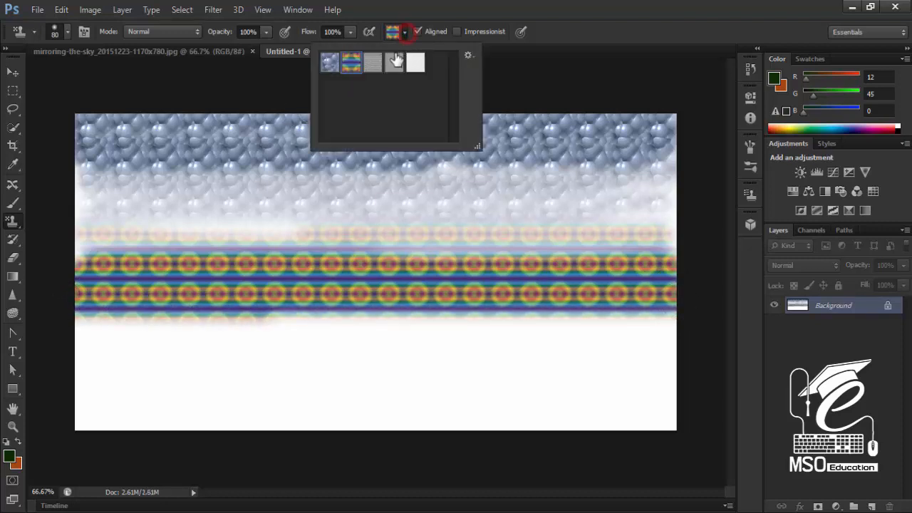
{"action": "left_click", "coordinate": [394, 64]}
{"action": "left_click", "coordinate": [416, 63]}
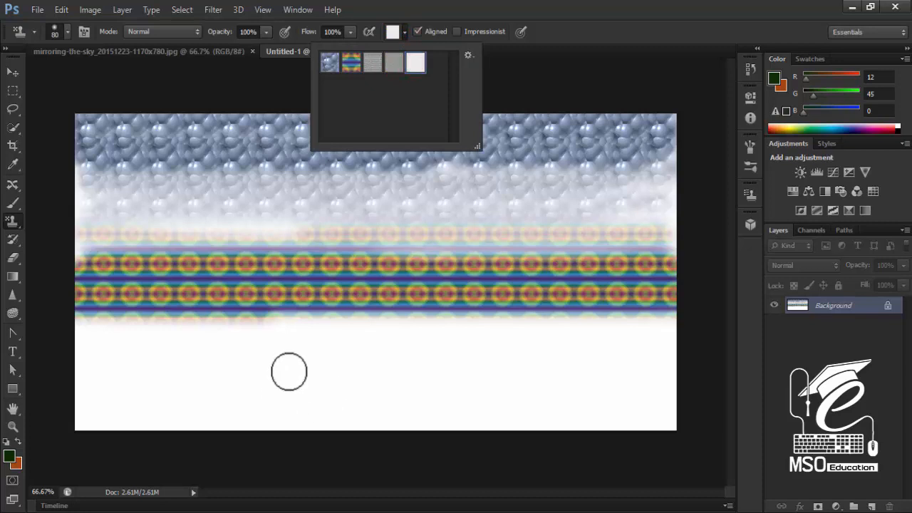
{"action": "mouse_move", "coordinate": [297, 363]}
{"action": "left_mouse_down"}
{"action": "mouse_move", "coordinate": [459, 354]}
{"action": "mouse_move", "coordinate": [291, 347]}
{"action": "mouse_move", "coordinate": [328, 332]}
{"action": "mouse_move", "coordinate": [161, 329]}
{"action": "mouse_move", "coordinate": [309, 309]}
{"action": "mouse_move", "coordinate": [434, 269]}
{"action": "mouse_move", "coordinate": [373, 248]}
{"action": "mouse_move", "coordinate": [140, 252]}
{"action": "mouse_move", "coordinate": [249, 278]}
{"action": "mouse_move", "coordinate": [95, 270]}
{"action": "mouse_move", "coordinate": [178, 294]}
{"action": "left_mouse_up"}
{"action": "left_click_drag", "start_coordinate": [215, 304], "coordinate": [259, 316]}
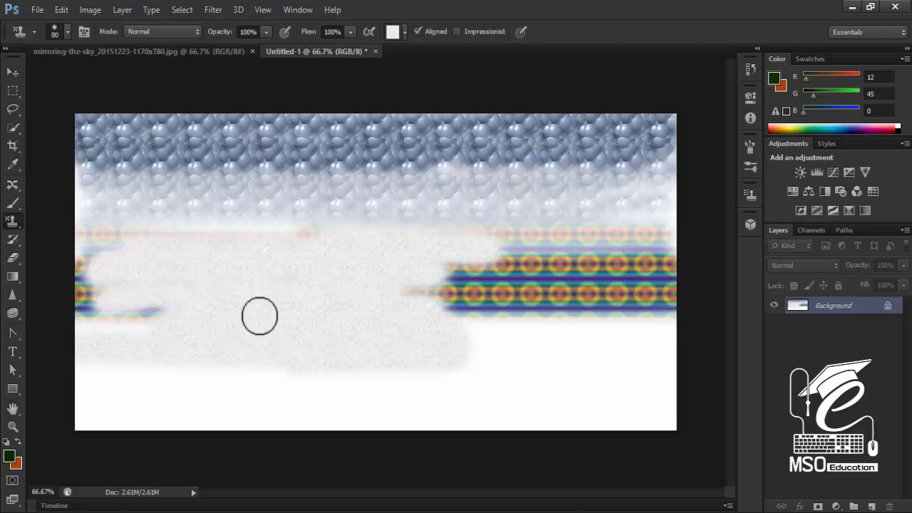
Examine the stamped granite texture up close at 400% magnification, then return to the 66.67% view.
{"action": "key", "text": "ctrl+plus"}
{"action": "key", "text": "ctrl+plus"}
{"action": "key", "text": "ctrl+plus"}
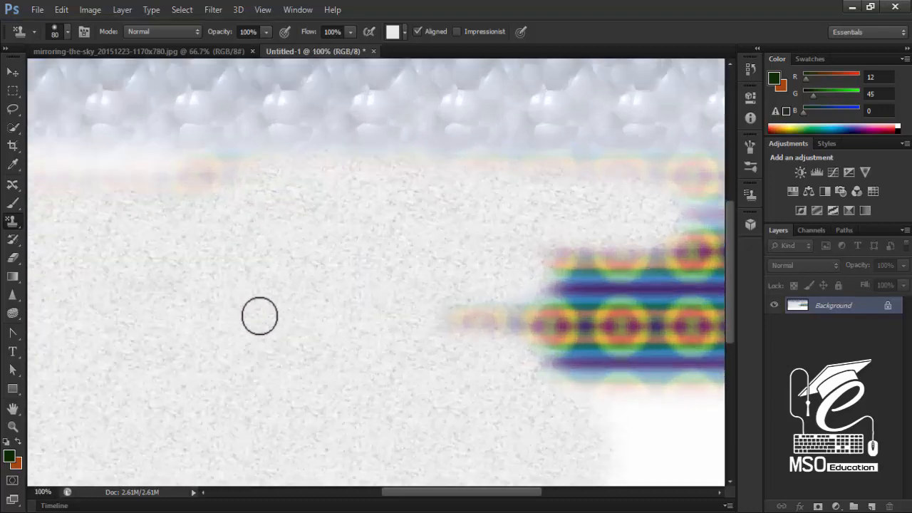
{"action": "key", "text": "ctrl+plus"}
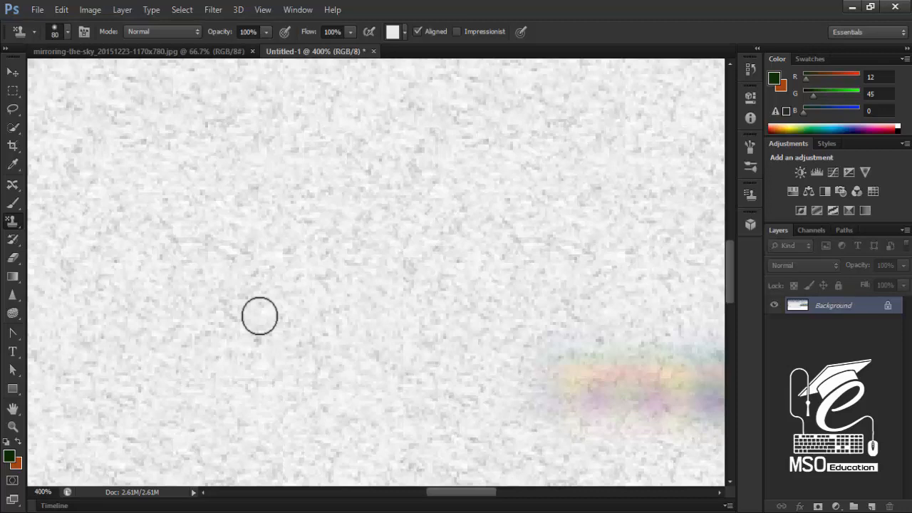
{"action": "key", "text": "ctrl+minus"}
{"action": "key", "text": "ctrl+minus"}
{"action": "key", "text": "ctrl+minus"}
{"action": "key", "text": "ctrl+minus"}
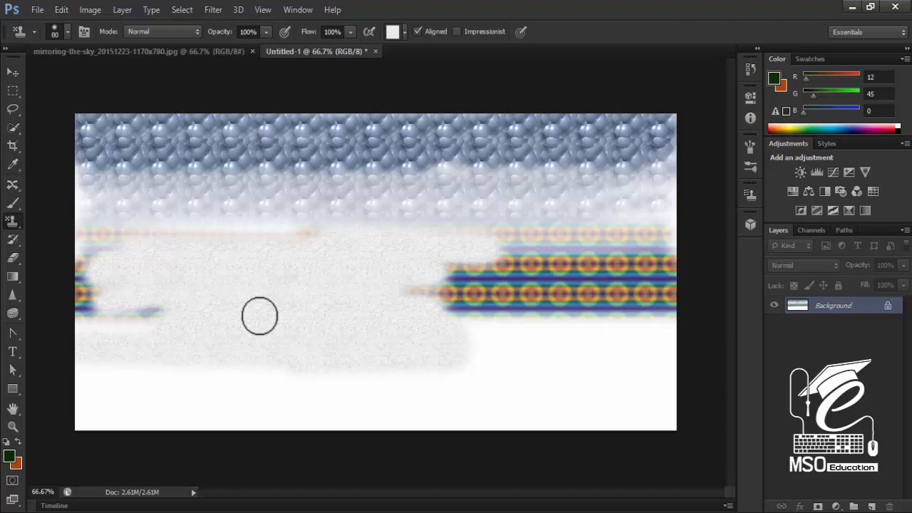
Undo all the pattern strokes back to a blank white canvas.
{"action": "key", "text": "ctrl+z"}
{"action": "key", "text": "ctrl+alt+z"}
{"action": "key", "text": "ctrl+alt+z"}
{"action": "key", "text": "ctrl+alt+z"}
{"action": "key", "text": "ctrl+alt+z"}
{"action": "key", "text": "ctrl+alt+z"}
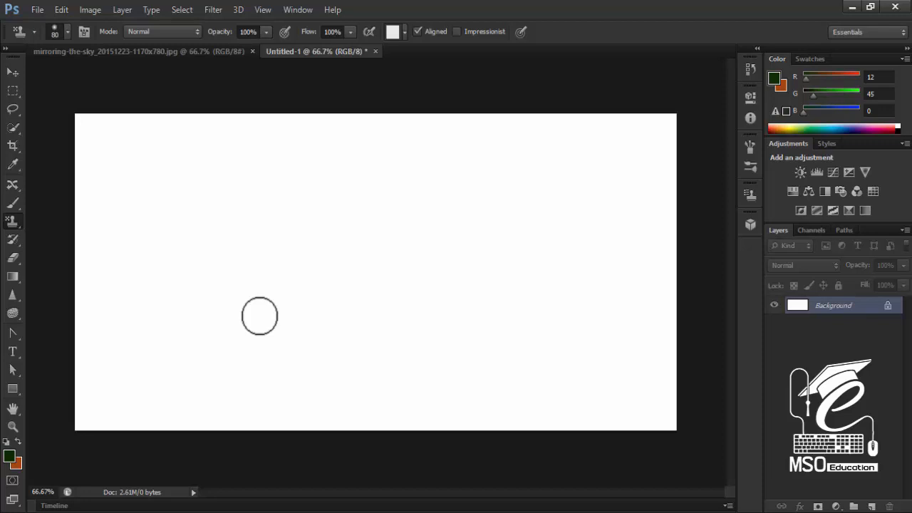
Fill the whole Background layer with the Gray Granite pattern in Normal mode at 100% opacity.
{"action": "key", "text": "shift+BackSpace"}
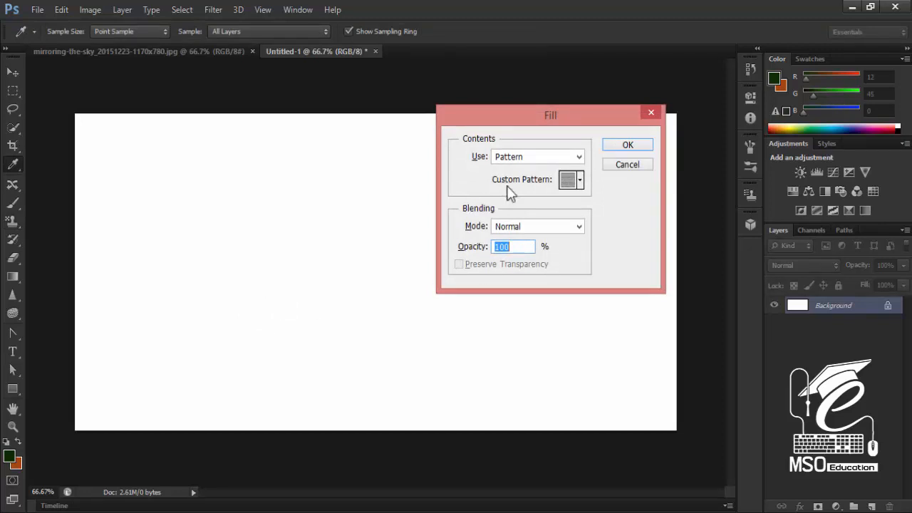
{"action": "left_click", "coordinate": [533, 158]}
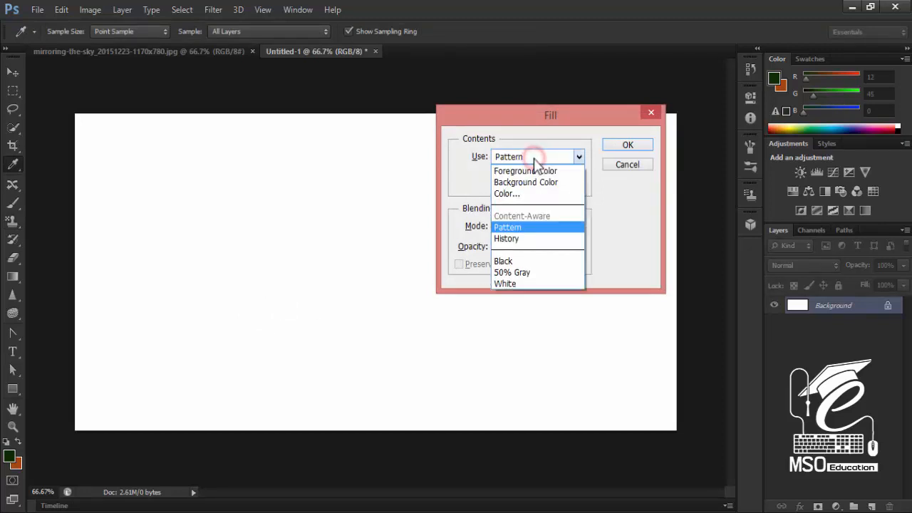
{"action": "left_click", "coordinate": [516, 227]}
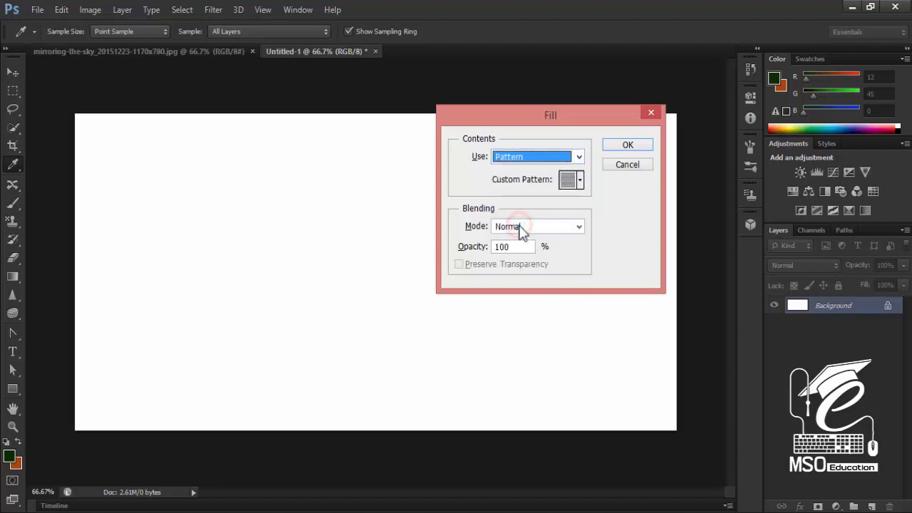
{"action": "left_click", "coordinate": [581, 180]}
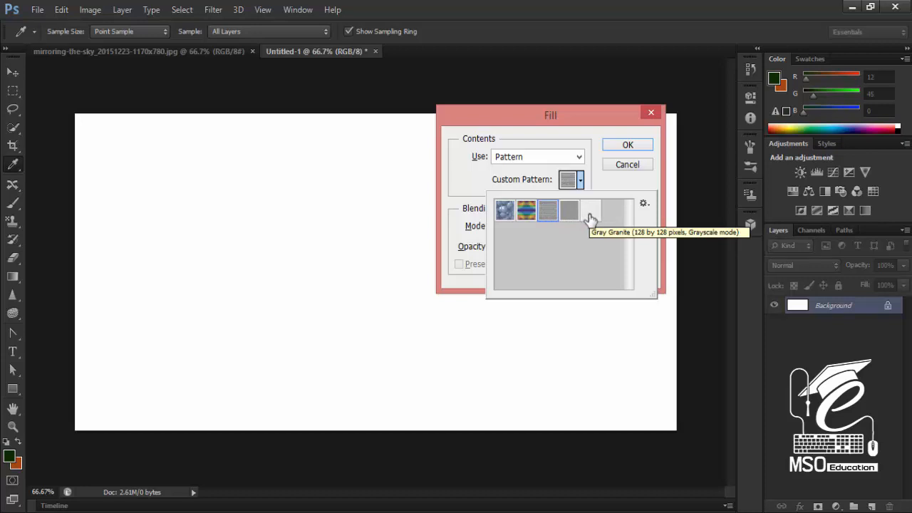
{"action": "left_click", "coordinate": [590, 212]}
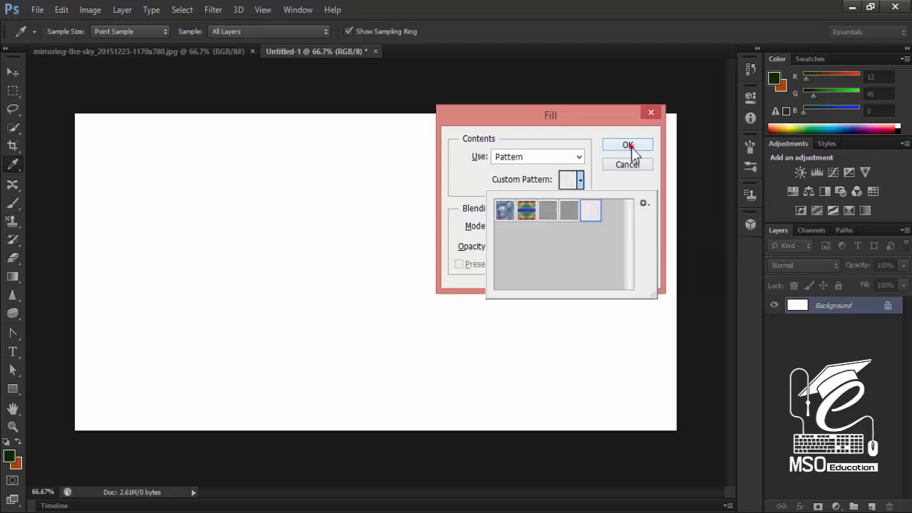
{"action": "left_click", "coordinate": [628, 146]}
{"action": "key", "text": "s"}
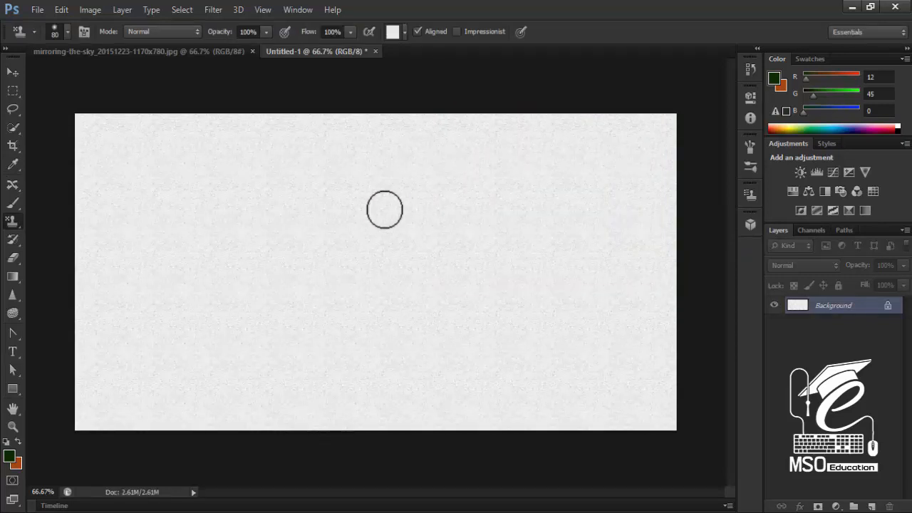
{"action": "key", "text": "ctrl+plus"}
{"action": "key", "text": "ctrl+plus"}
{"action": "key", "text": "ctrl+plus"}
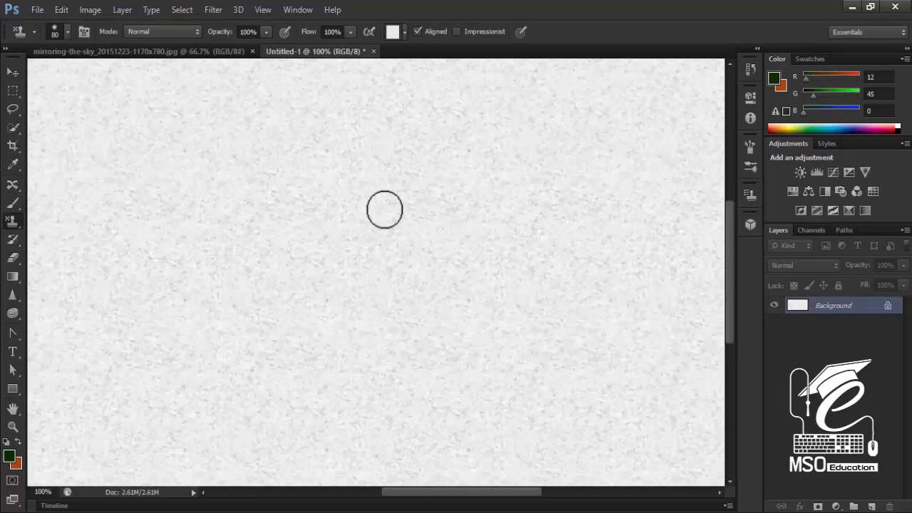
Undo the Gray Granite fill on the Background layer, leaving the whole canvas in view at 66.67%.
{"action": "key", "text": "ctrl+minus"}
{"action": "key", "text": "ctrl+minus"}
{"action": "key", "text": "ctrl+minus"}
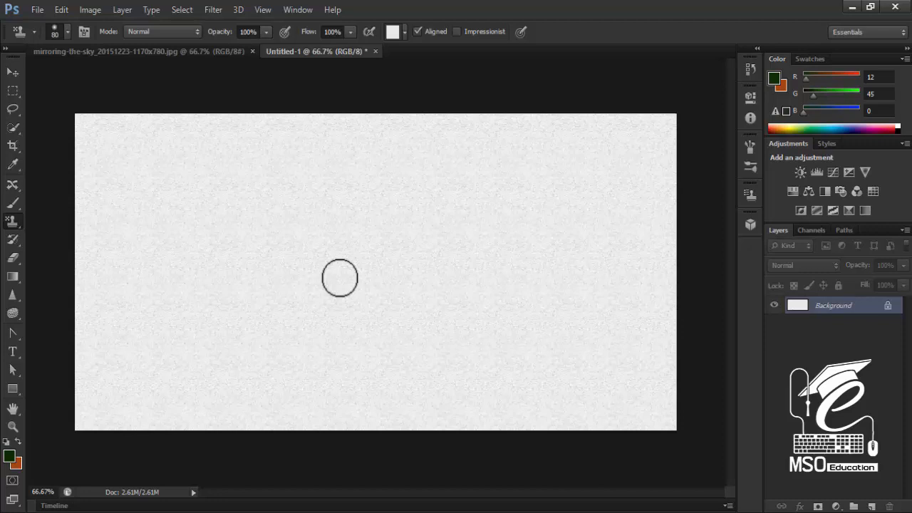
{"action": "key", "text": "ctrl+z"}
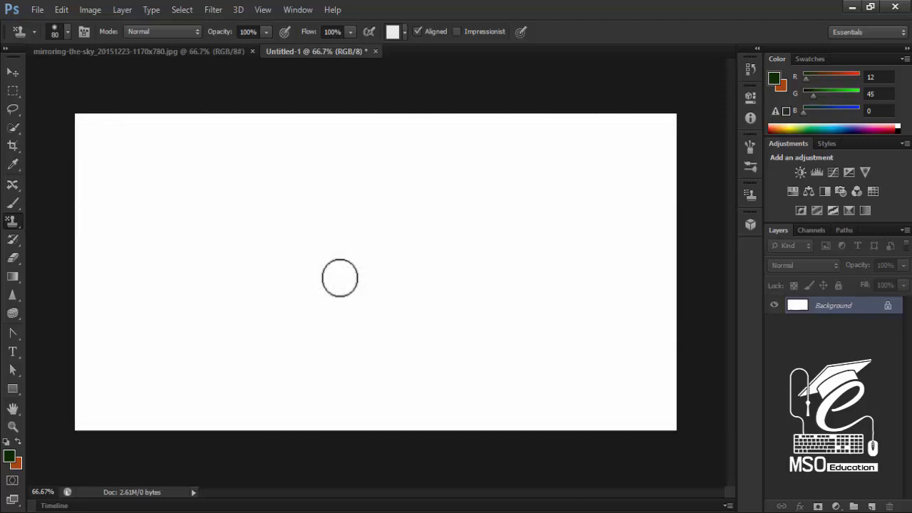
Review the blending modes offered in the Fill dialog for a pattern fill, then leave without applying a fill.
{"action": "key", "text": "shift+F5"}
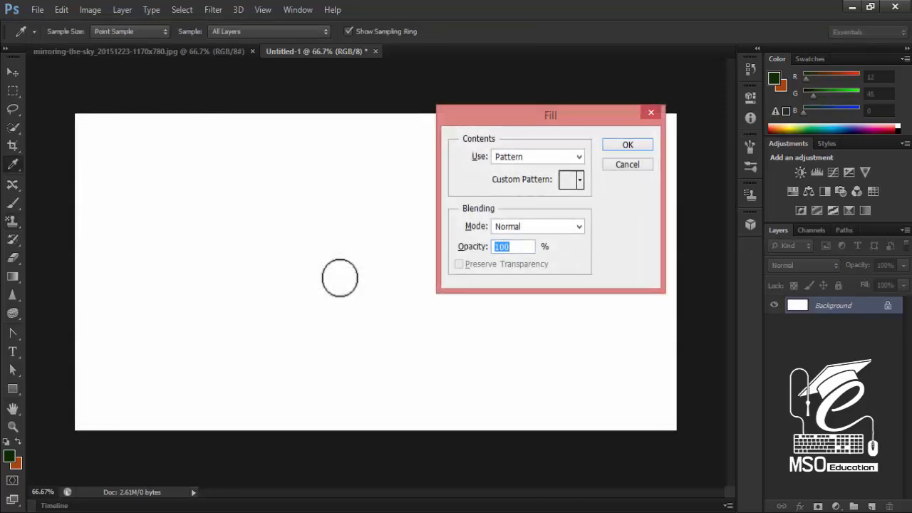
{"action": "left_click", "coordinate": [579, 227]}
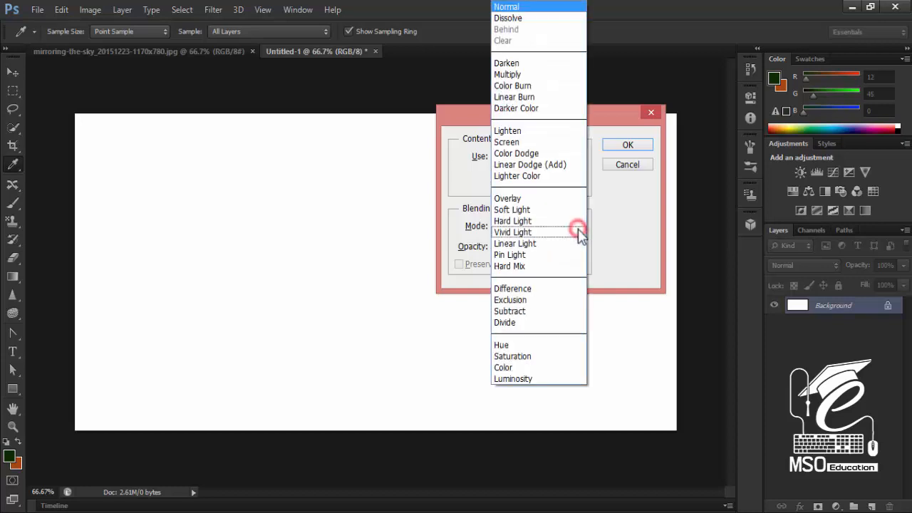
{"action": "left_click", "coordinate": [610, 214]}
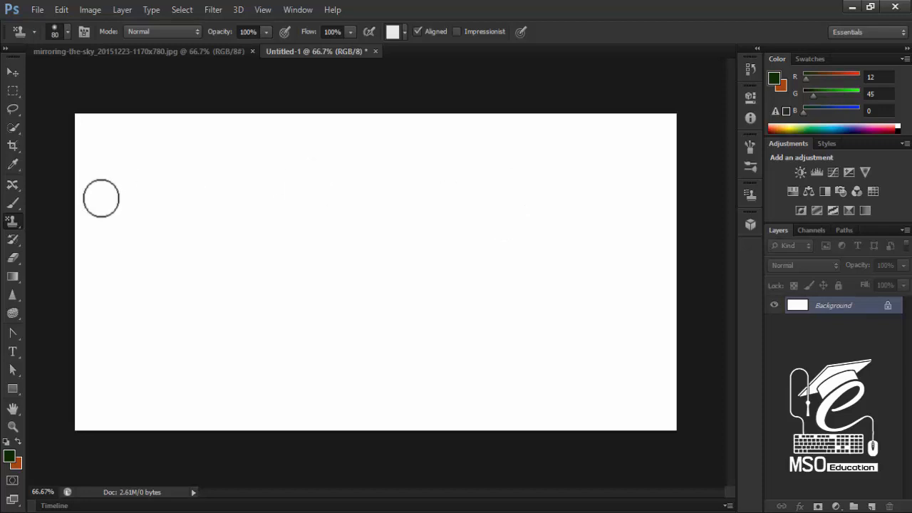
Add the text "MSO Education" in dark green and move it to the middle of the canvas.
{"action": "left_click", "coordinate": [12, 352]}
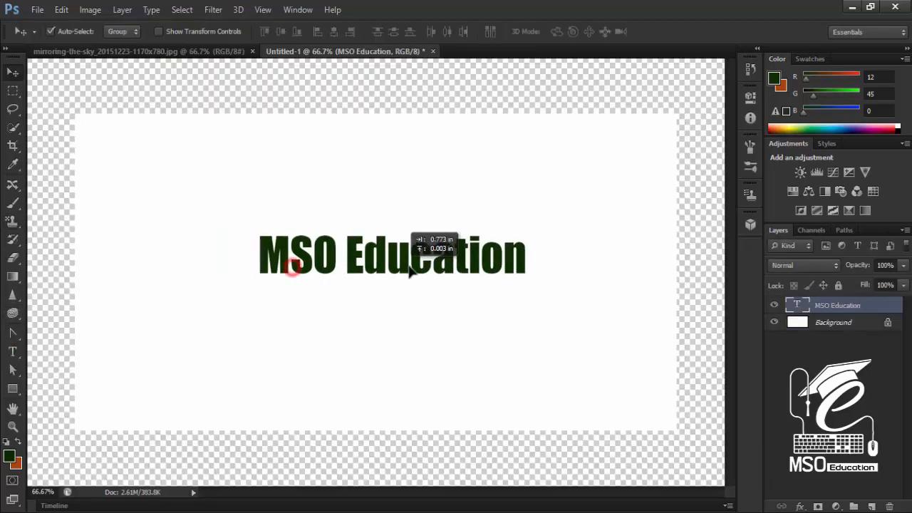
{"action": "left_click_drag", "start_coordinate": [406, 271], "coordinate": [370, 270]}
{"action": "key", "text": "ctrl+u"}
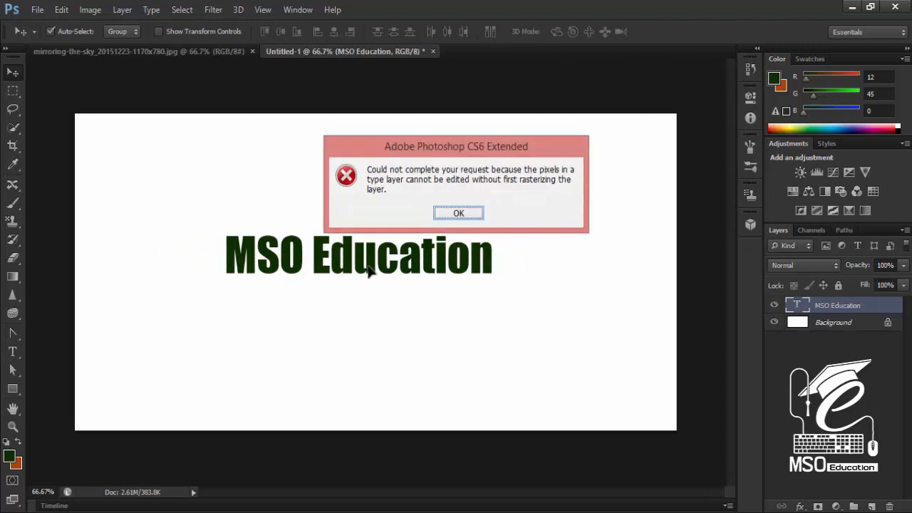
{"action": "left_click", "coordinate": [454, 215]}
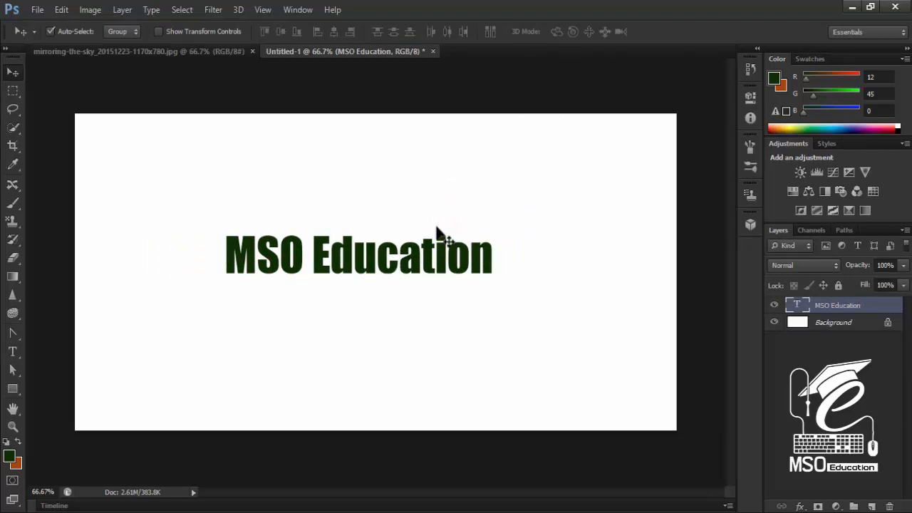
Turn on Bevel & Emboss with Texture in the text layer's style and show the texture settings.
{"action": "left_click", "coordinate": [800, 506]}
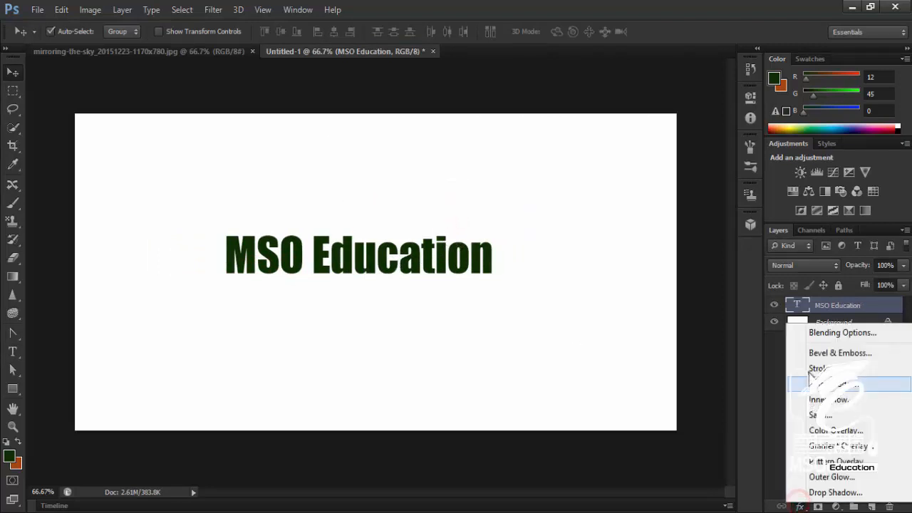
{"action": "left_click", "coordinate": [800, 506]}
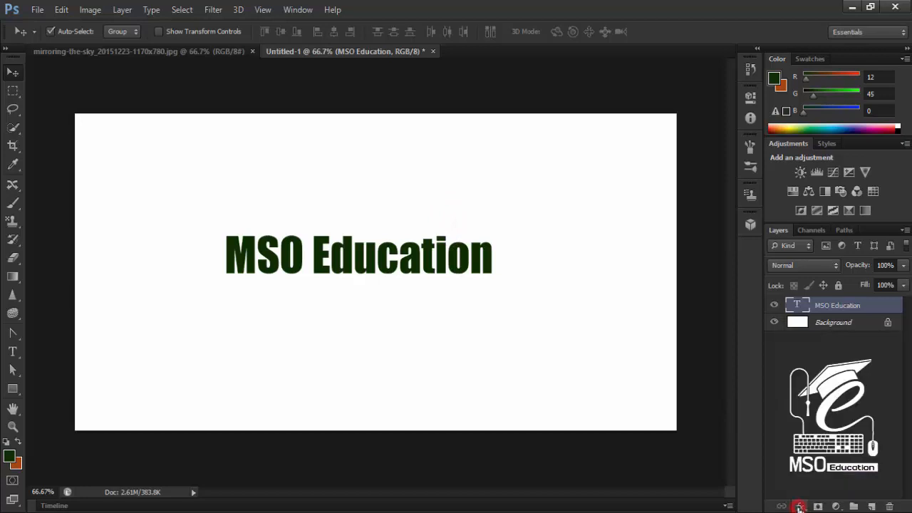
{"action": "left_click", "coordinate": [800, 508]}
{"action": "left_click", "coordinate": [832, 339]}
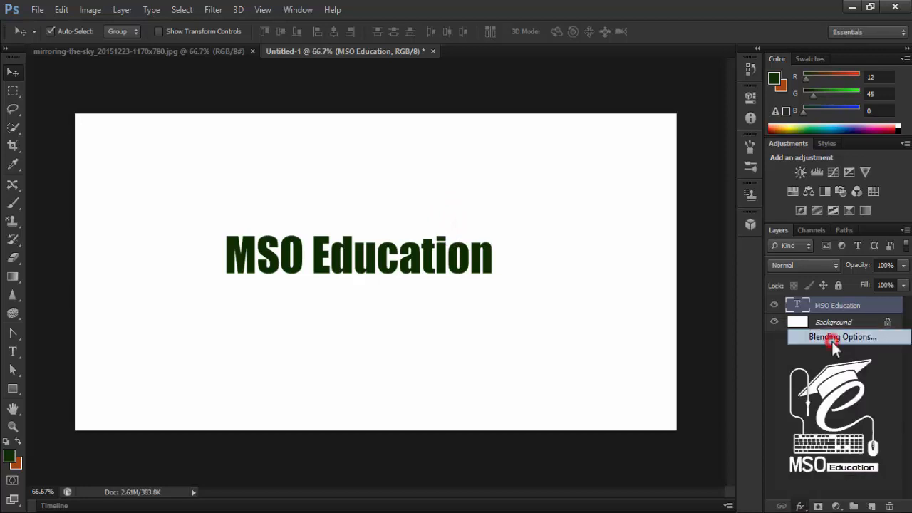
{"action": "left_click_drag", "start_coordinate": [622, 183], "coordinate": [660, 101]}
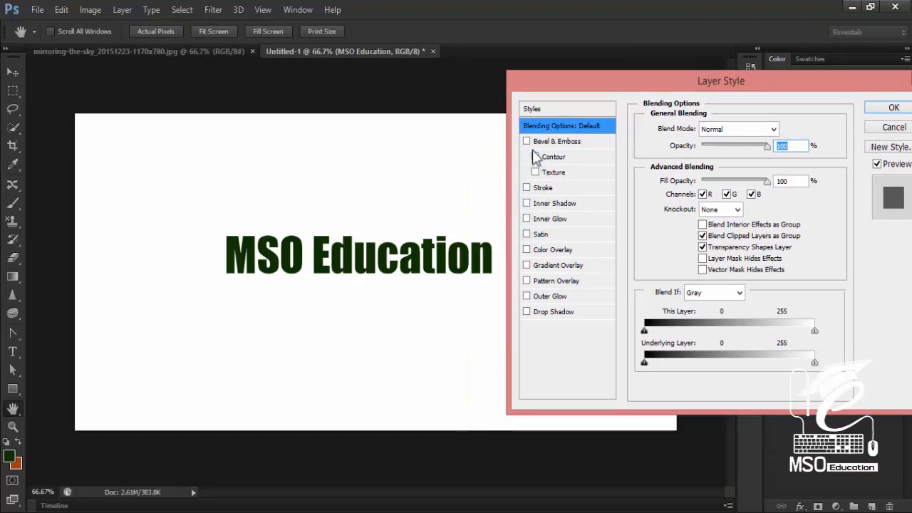
{"action": "left_click", "coordinate": [537, 172]}
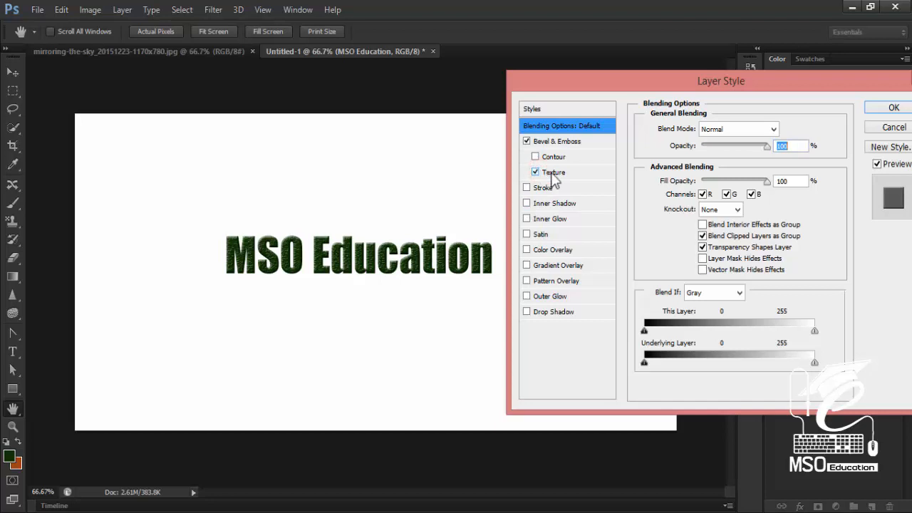
{"action": "left_click", "coordinate": [549, 174]}
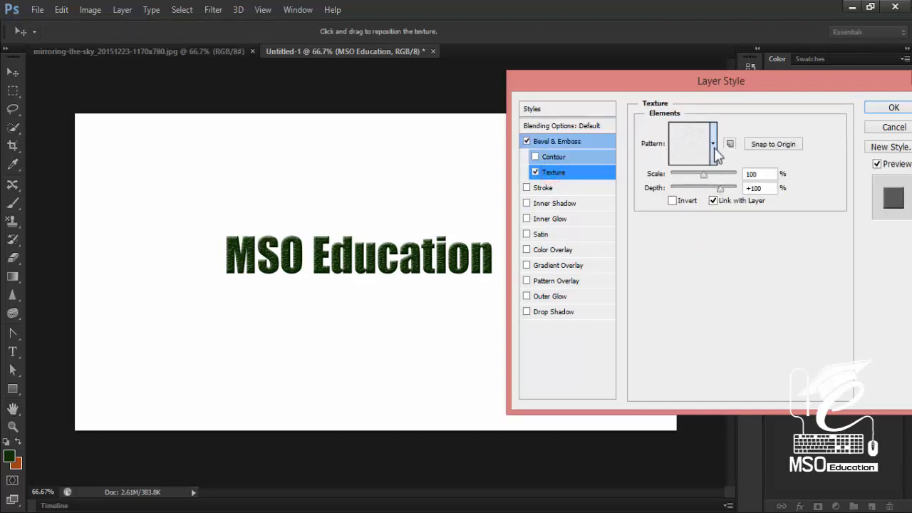
Try the rainbow and bubbles patterns as the text's bevel texture, then select the Gray Granite pattern again.
{"action": "left_click", "coordinate": [714, 144]}
{"action": "left_click", "coordinate": [648, 187]}
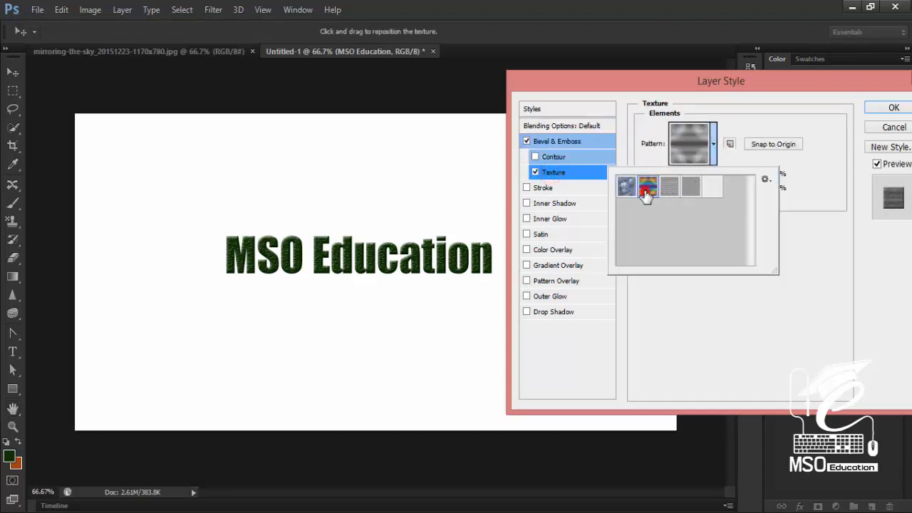
{"action": "left_click", "coordinate": [626, 186]}
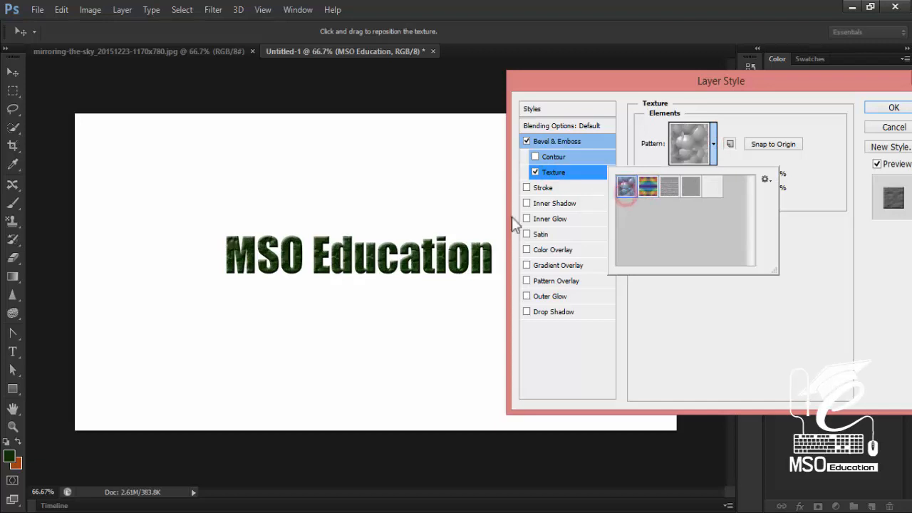
{"action": "left_click", "coordinate": [646, 197]}
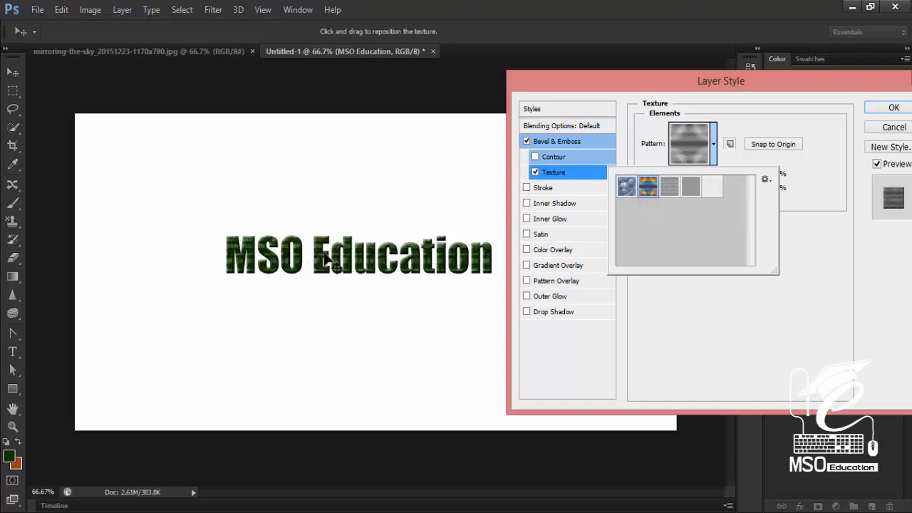
{"action": "left_click", "coordinate": [713, 193]}
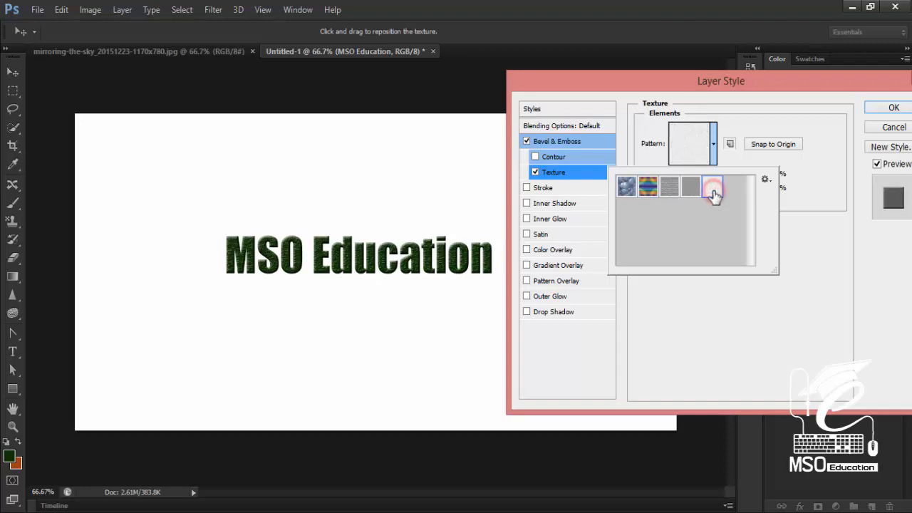
{"action": "left_click", "coordinate": [741, 126]}
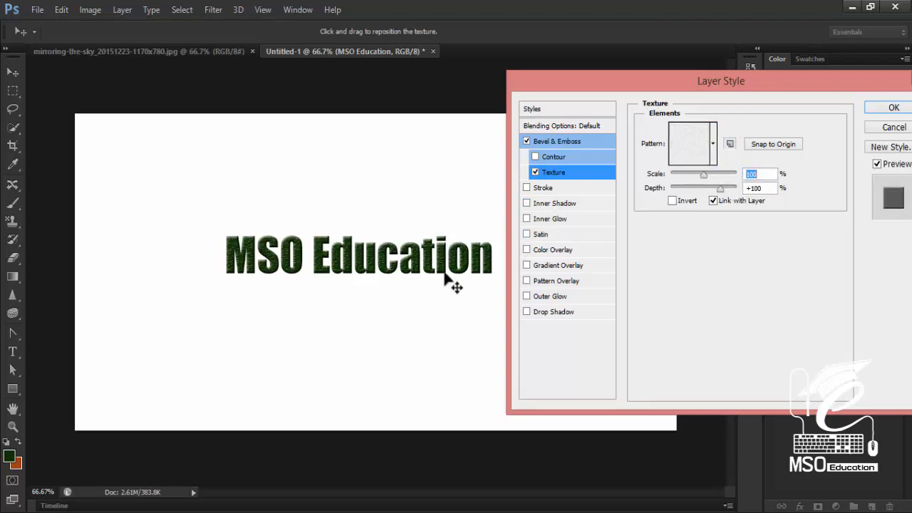
Try a texture depth of -1000%, then set scale 85% and depth -42% and snap the texture to the origin.
{"action": "left_click_drag", "start_coordinate": [596, 85], "coordinate": [591, 108]}
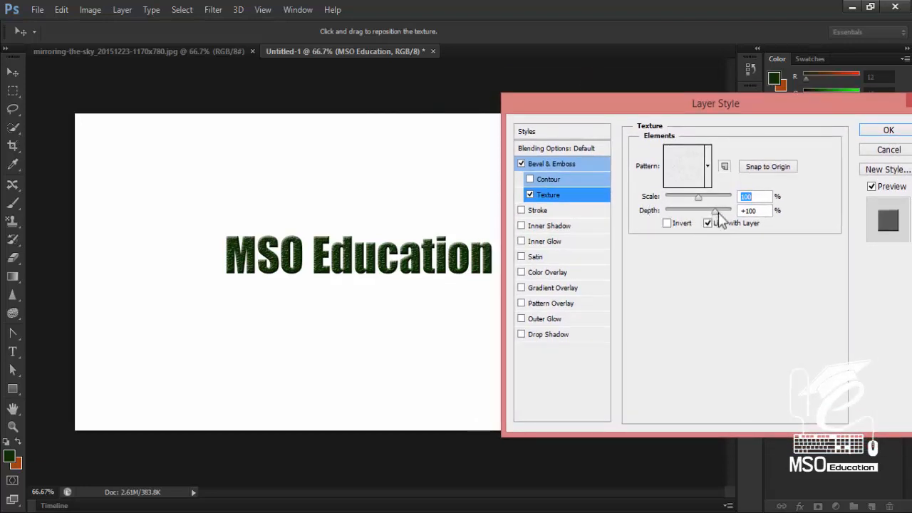
{"action": "left_click_drag", "start_coordinate": [710, 216], "coordinate": [660, 220]}
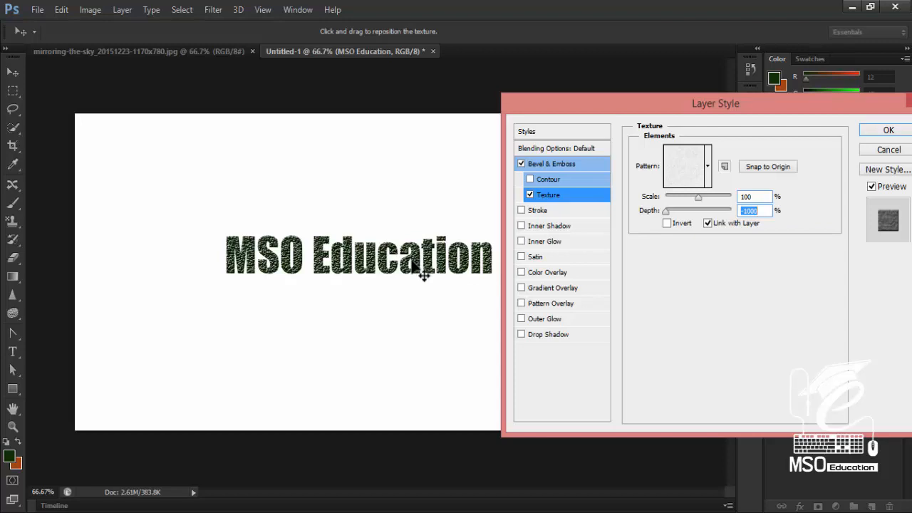
{"action": "left_click", "coordinate": [667, 216]}
{"action": "left_click_drag", "start_coordinate": [665, 212], "coordinate": [692, 213]}
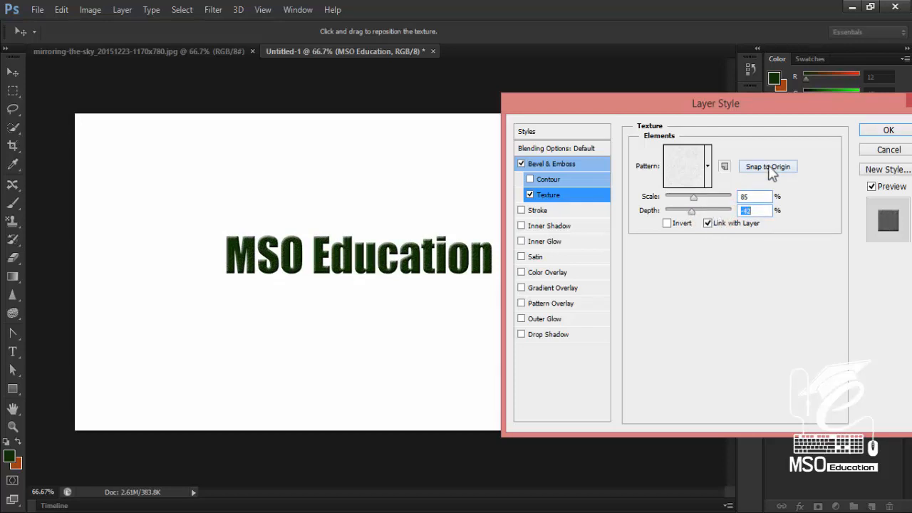
{"action": "left_click", "coordinate": [769, 168]}
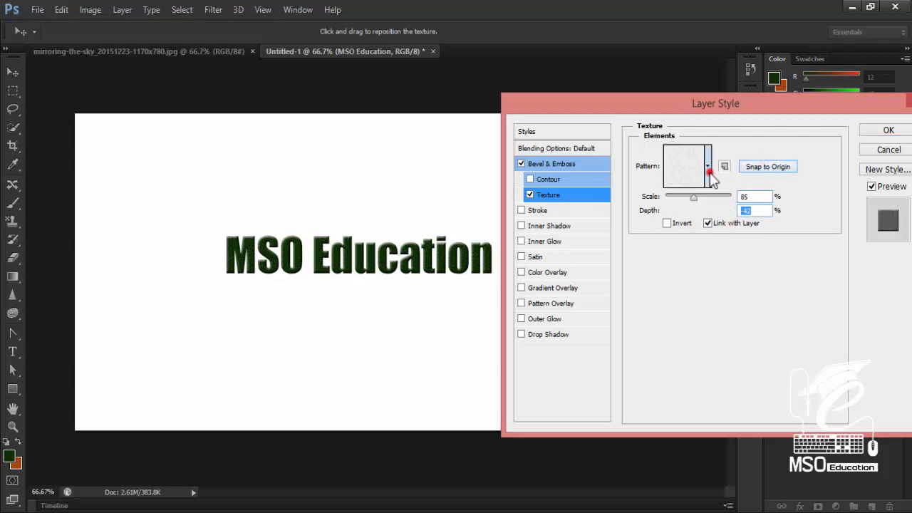
Switch the bevel texture to the fine mid-gray pattern and set its scale to 87% and depth to +508%.
{"action": "left_click", "coordinate": [708, 168]}
{"action": "left_click", "coordinate": [686, 209]}
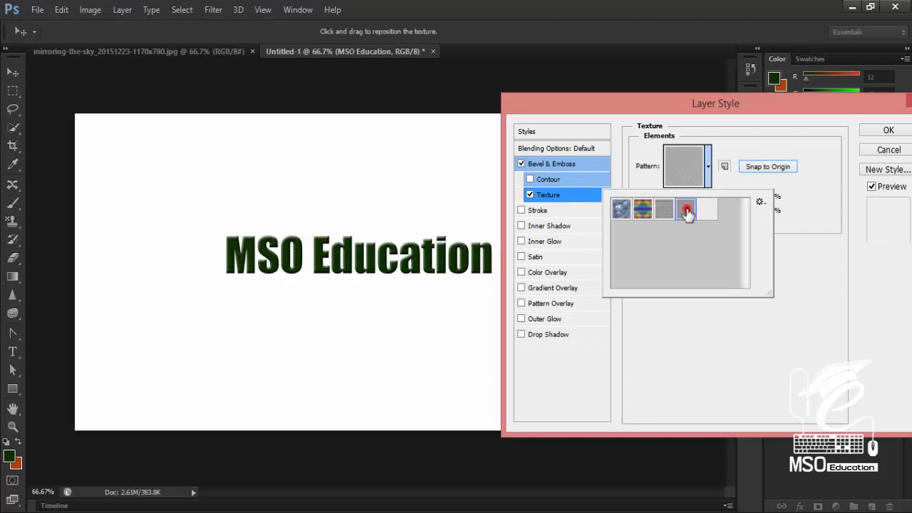
{"action": "left_click", "coordinate": [798, 225]}
{"action": "left_click_drag", "start_coordinate": [695, 197], "coordinate": [722, 220]}
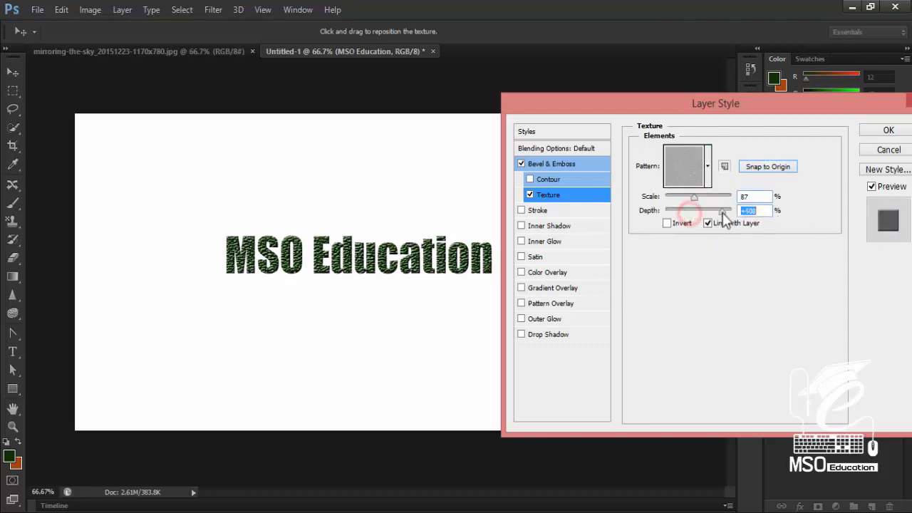
Switch texture inversion on and back off, then apply the layer style to the text.
{"action": "left_click", "coordinate": [668, 224]}
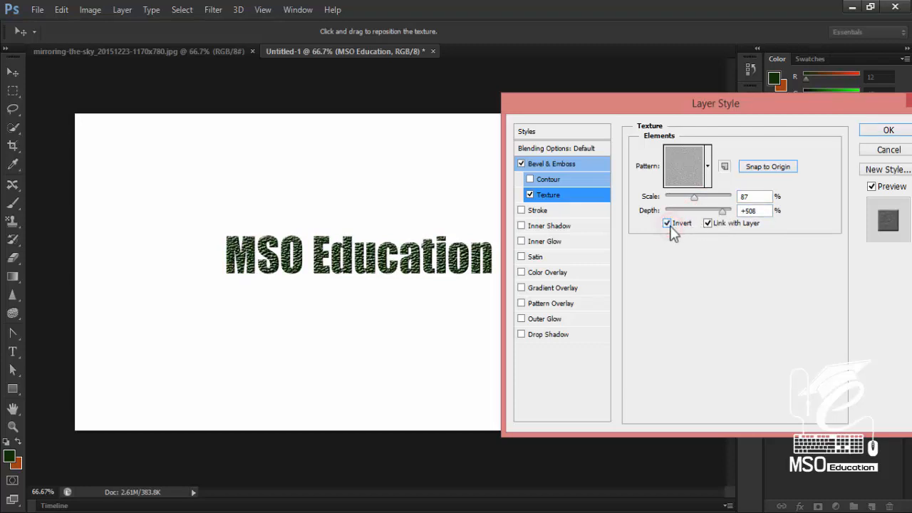
{"action": "left_click", "coordinate": [668, 224]}
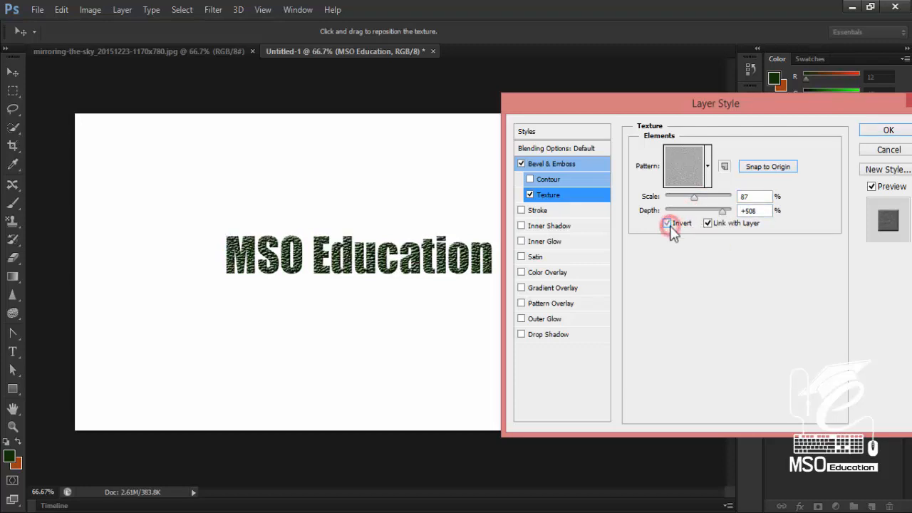
{"action": "left_click", "coordinate": [888, 133]}
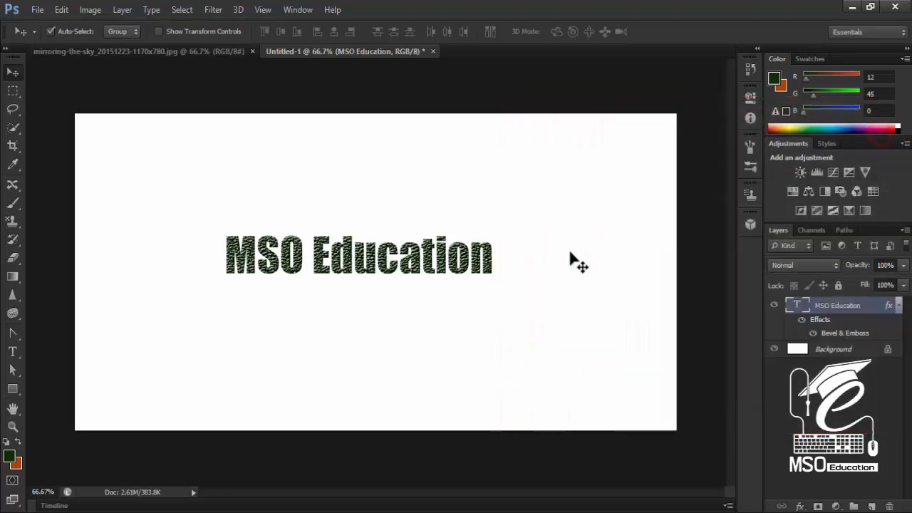
Examine the textured lettering up close at 300% magnification, then zoom back out to 50%.
{"action": "key", "text": "ctrl+plus"}
{"action": "key", "text": "ctrl+plus"}
{"action": "key", "text": "ctrl+plus"}
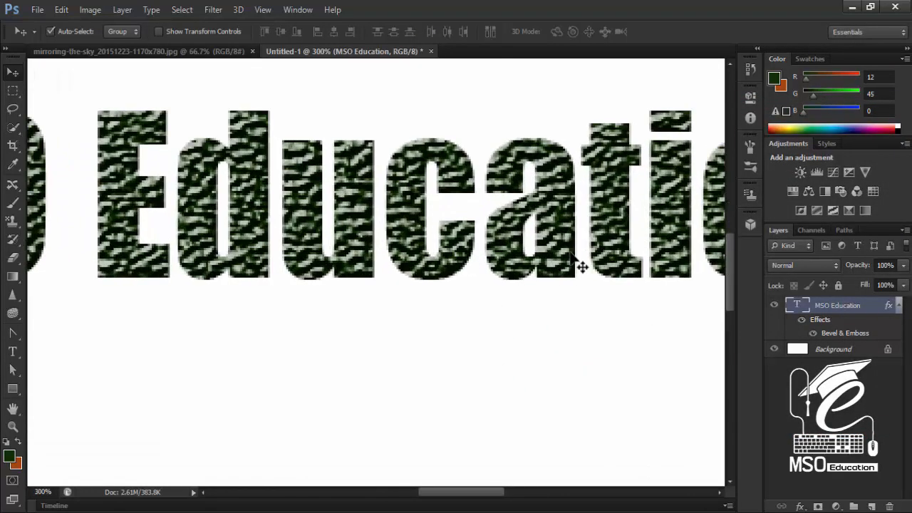
{"action": "key", "text": "ctrl+minus"}
{"action": "key", "text": "ctrl+minus"}
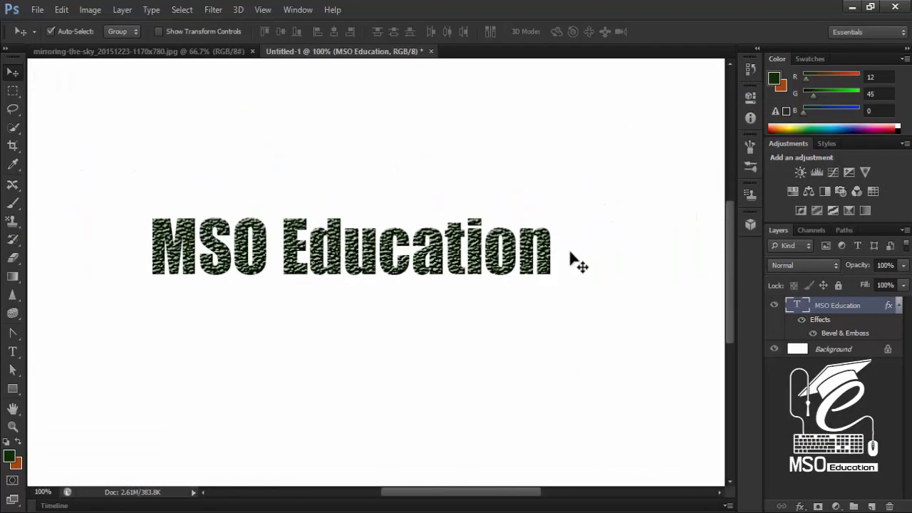
{"action": "key", "text": "ctrl+minus"}
{"action": "key", "text": "ctrl+minus"}
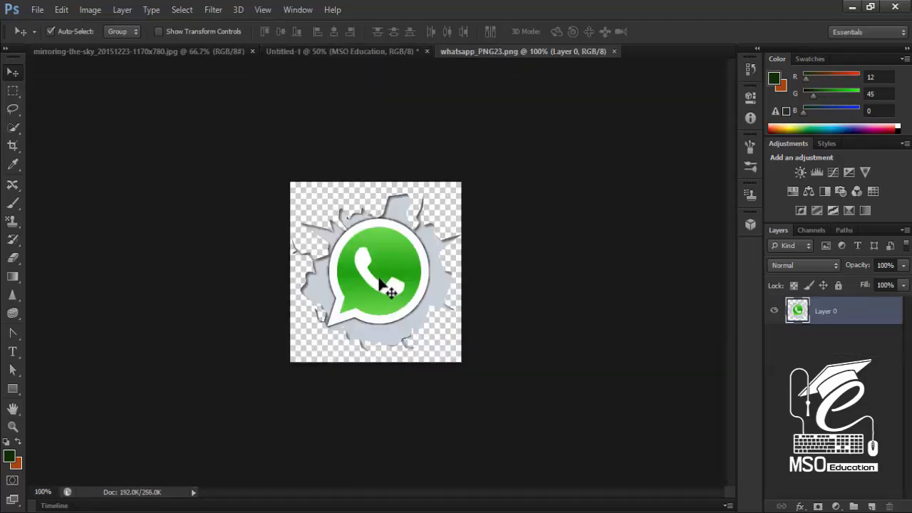
Make a rectangular selection around the WhatsApp logo in whatsapp_PNG23.png and nudge it so it encloses the green bubble.
{"action": "left_click", "coordinate": [12, 91]}
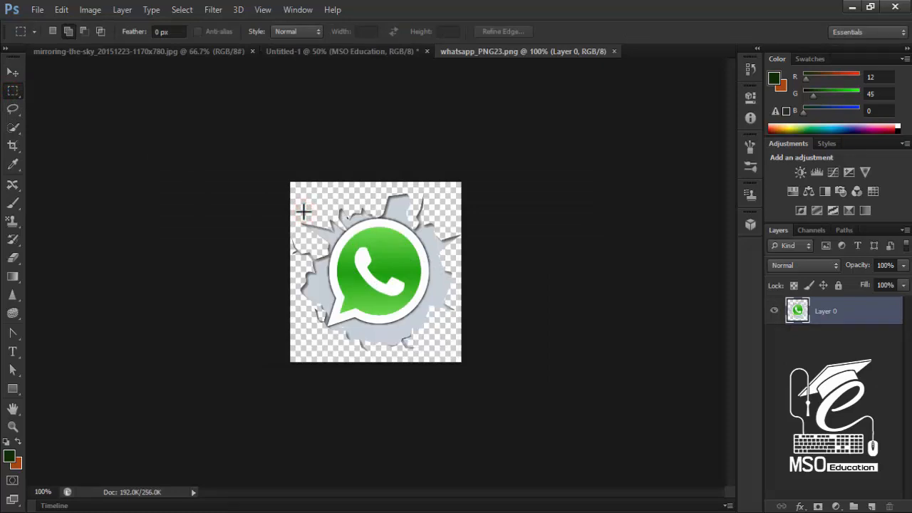
{"action": "left_click_drag", "start_coordinate": [303, 212], "coordinate": [426, 325]}
{"action": "key", "text": "shift+Right"}
{"action": "key", "text": "shift+Right"}
{"action": "key", "text": "Down"}
{"action": "key", "text": "Down"}
{"action": "key", "text": "Down"}
{"action": "key", "text": "Down"}
{"action": "key", "text": "Down"}
{"action": "key", "text": "Down"}
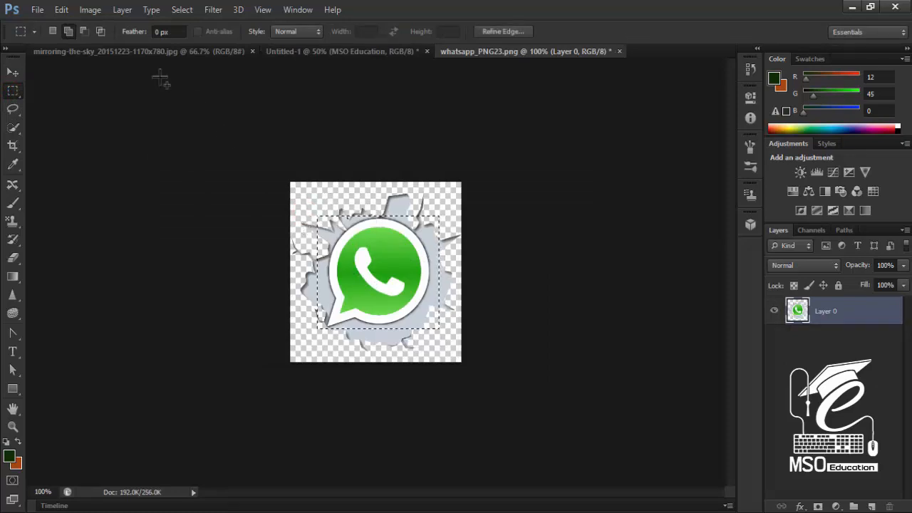
Define the selected WhatsApp logo area as a custom pattern named wh.
{"action": "left_click", "coordinate": [61, 10]}
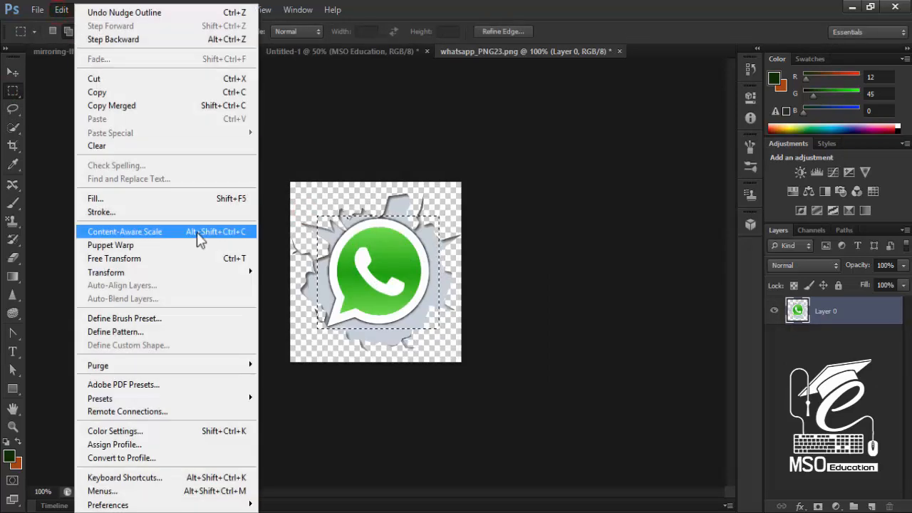
{"action": "left_click", "coordinate": [145, 331]}
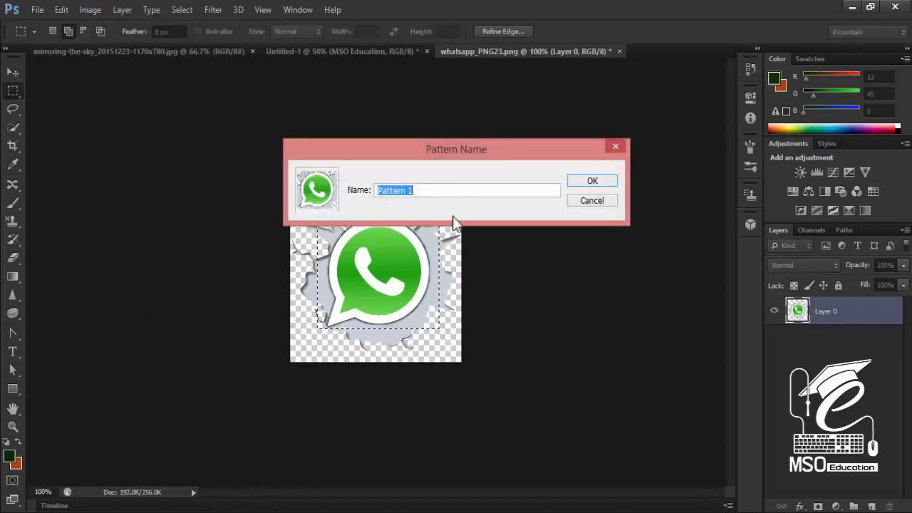
{"action": "type", "text": "wh"}
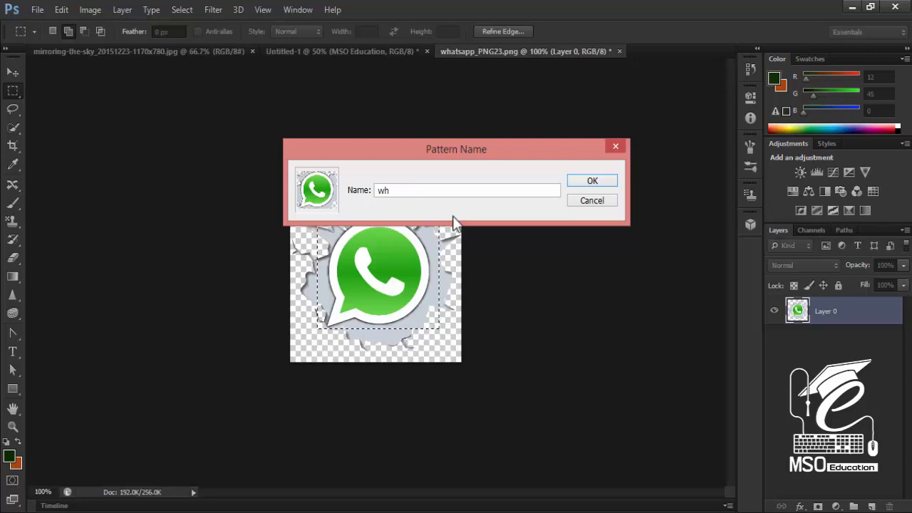
{"action": "key", "text": "Return"}
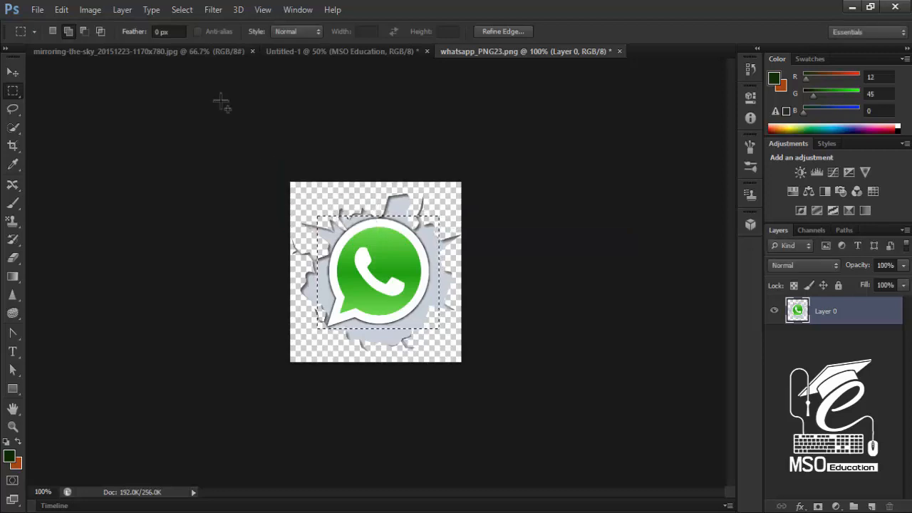
Switch to the Untitled-1 document and delete its MSO Education text layer.
{"action": "left_click", "coordinate": [475, 51]}
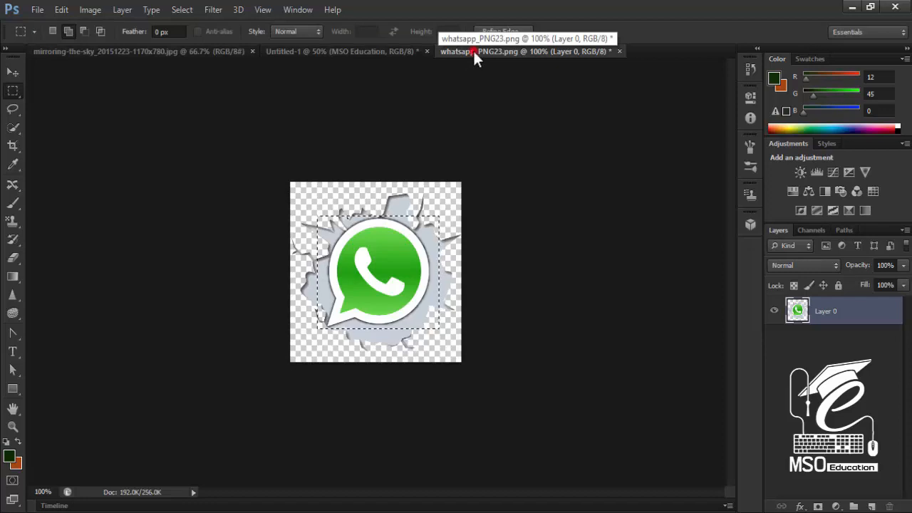
{"action": "left_click", "coordinate": [386, 51]}
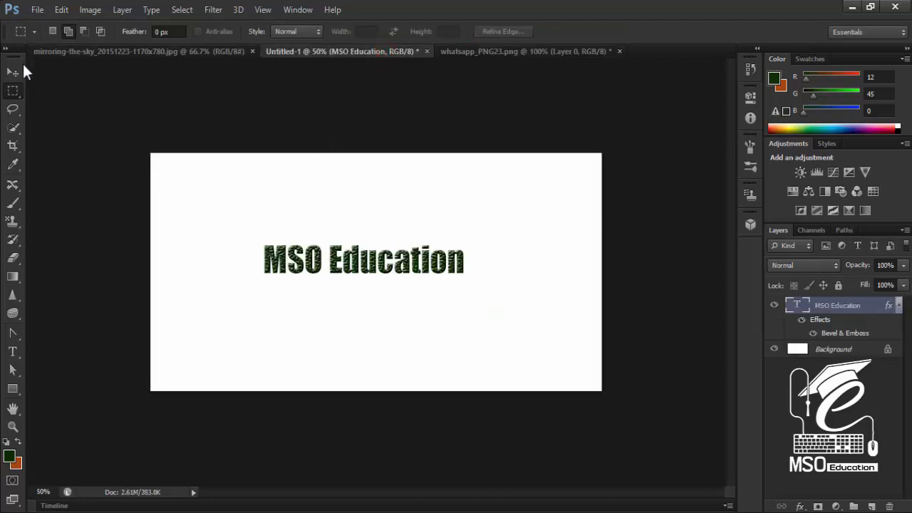
{"action": "left_click", "coordinate": [13, 72]}
{"action": "left_click_drag", "start_coordinate": [838, 305], "coordinate": [891, 506]}
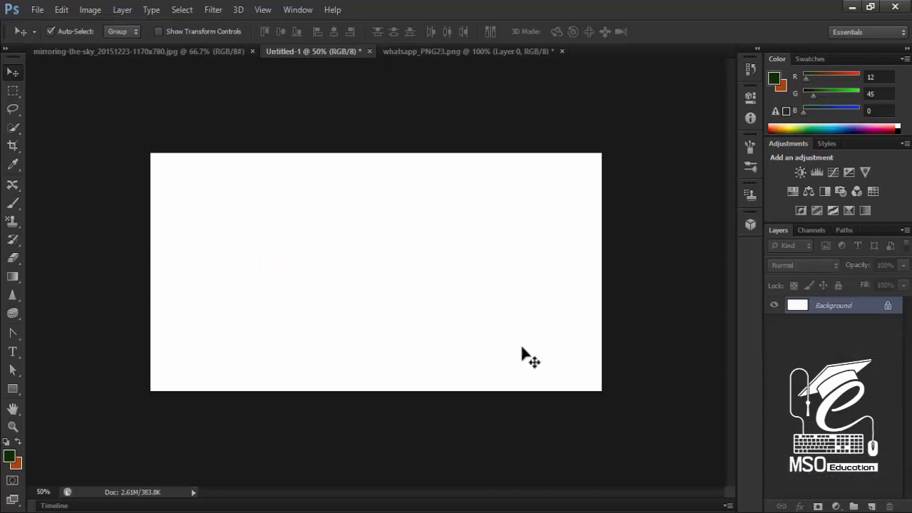
Fill the white Background layer with the custom WhatsApp logo pattern in Normal mode at 100% opacity.
{"action": "key", "text": "shift+F5"}
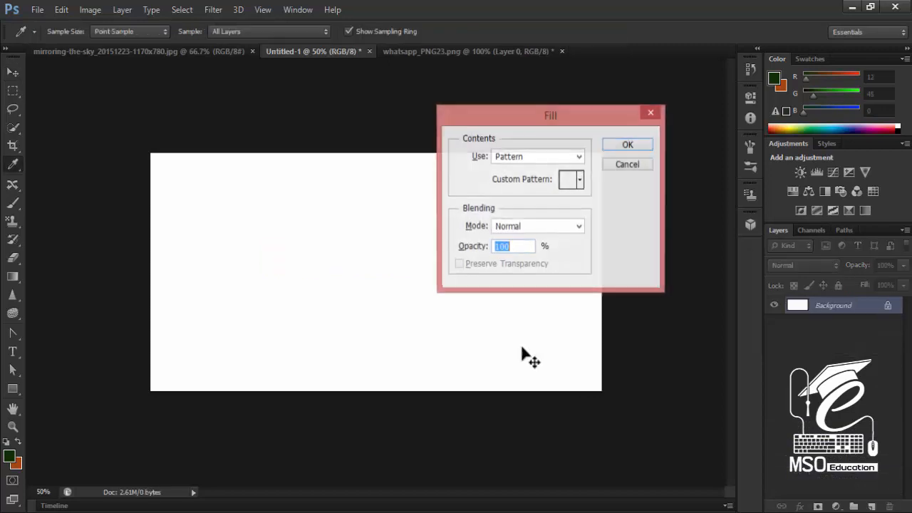
{"action": "left_click", "coordinate": [581, 180]}
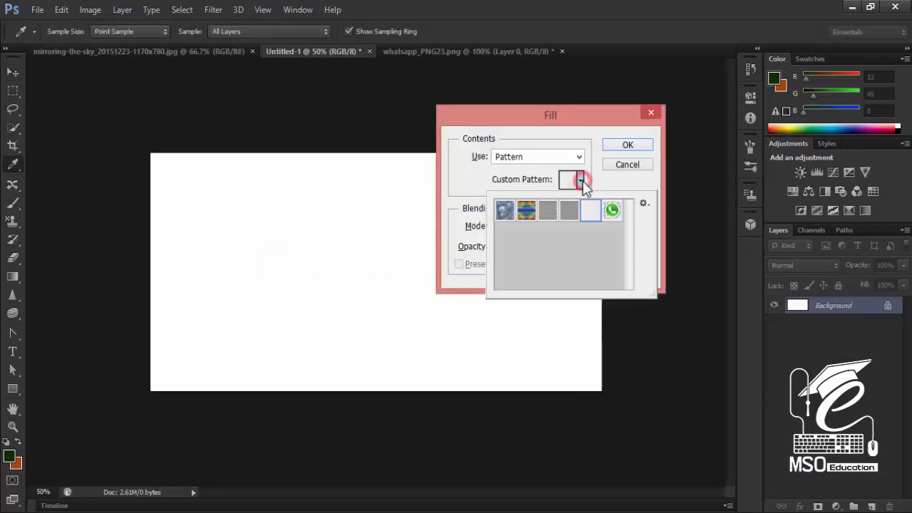
{"action": "left_click", "coordinate": [613, 212]}
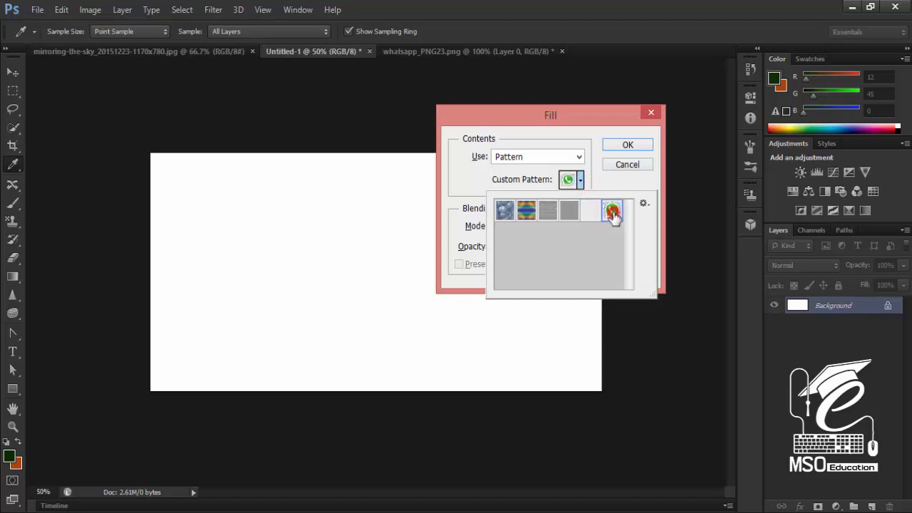
{"action": "left_click", "coordinate": [619, 146]}
{"action": "left_click", "coordinate": [626, 146]}
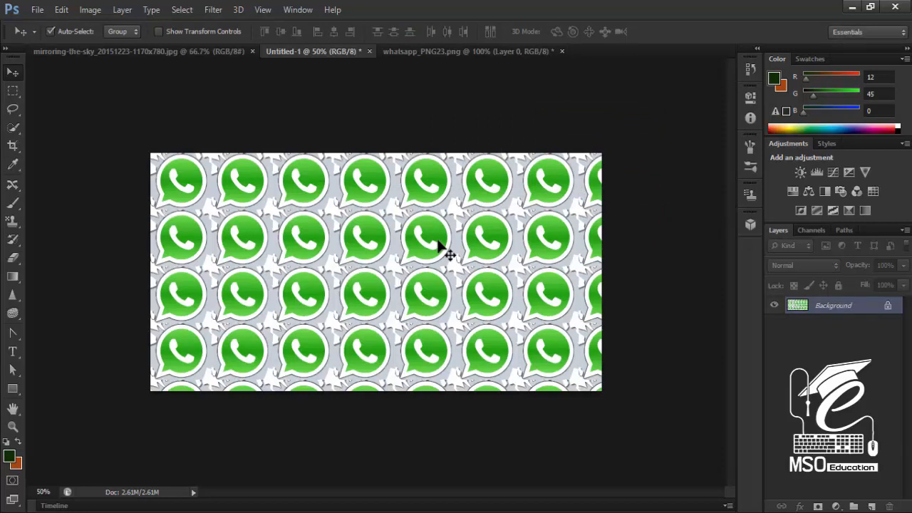
Convert the pattern-filled Background to a regular layer and lower its opacity so it fades over a new white layer beneath.
{"action": "double_click", "coordinate": [854, 310]}
{"action": "left_click", "coordinate": [561, 170]}
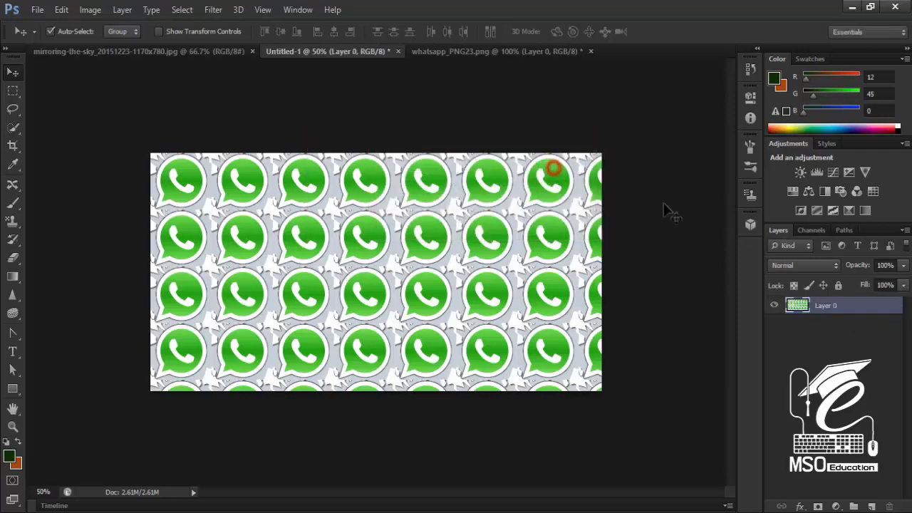
{"action": "left_click", "coordinate": [903, 266]}
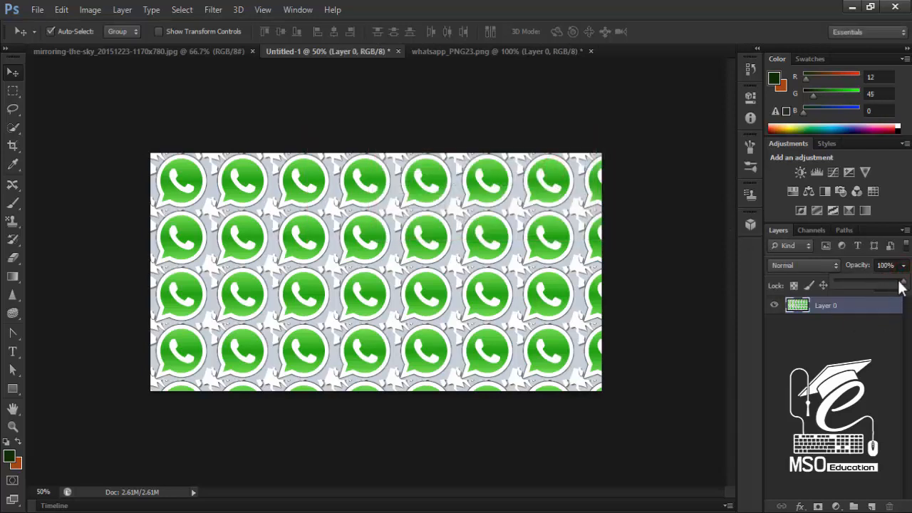
{"action": "left_click_drag", "start_coordinate": [900, 281], "coordinate": [863, 281]}
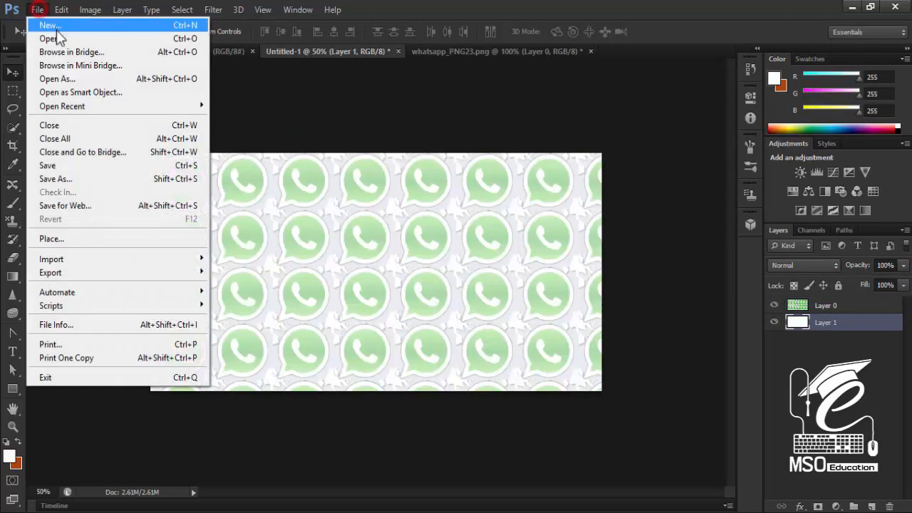
Open the blue stock-chart JPEG and define a small rectangular area of its numbers and line as a pattern named so.
{"action": "left_click", "coordinate": [56, 30]}
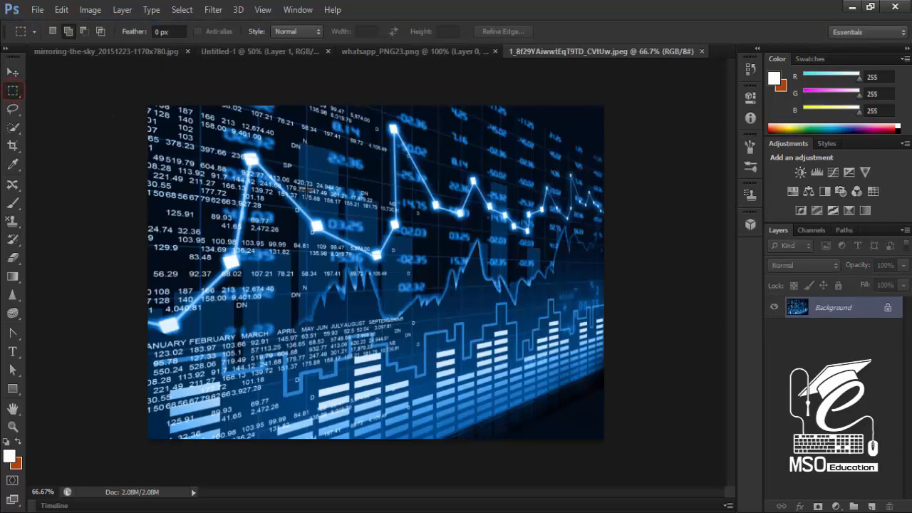
{"action": "left_click_drag", "start_coordinate": [298, 181], "coordinate": [355, 227]}
{"action": "left_click", "coordinate": [57, 9]}
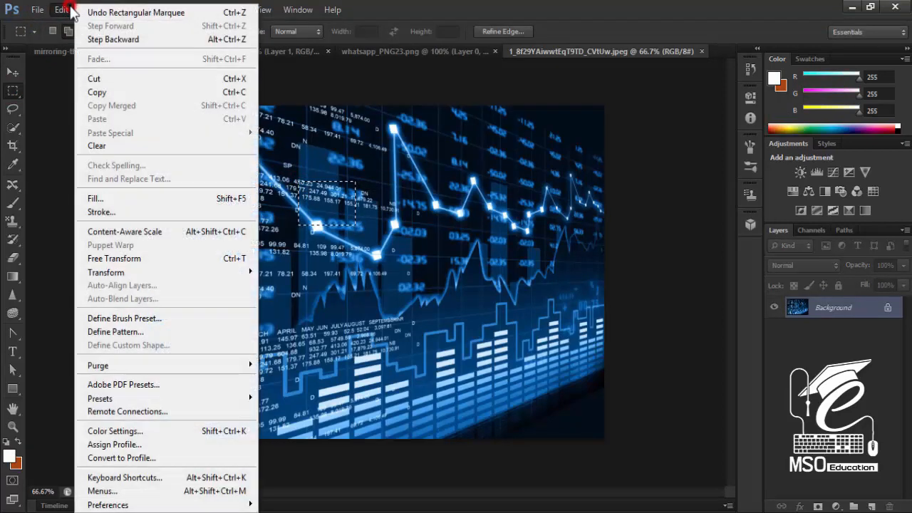
{"action": "left_click", "coordinate": [116, 333]}
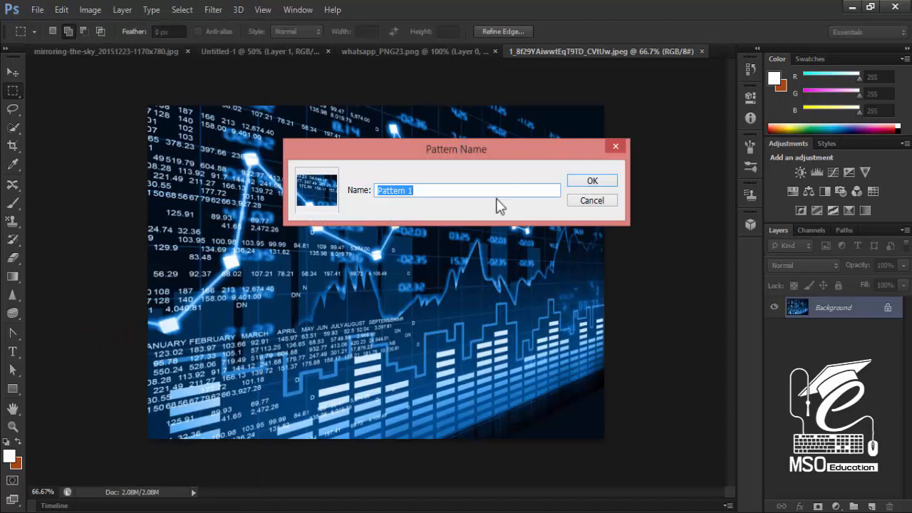
{"action": "type", "text": "so"}
{"action": "key", "text": "Return"}
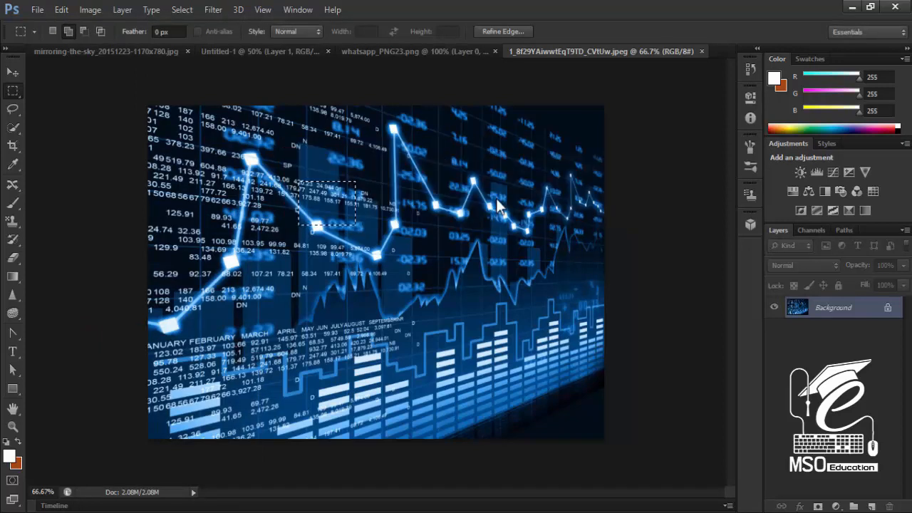
Return to the Untitled-1 document and delete the faded WhatsApp pattern layer, keeping the white Layer 1.
{"action": "left_click", "coordinate": [428, 51]}
{"action": "left_click", "coordinate": [314, 52]}
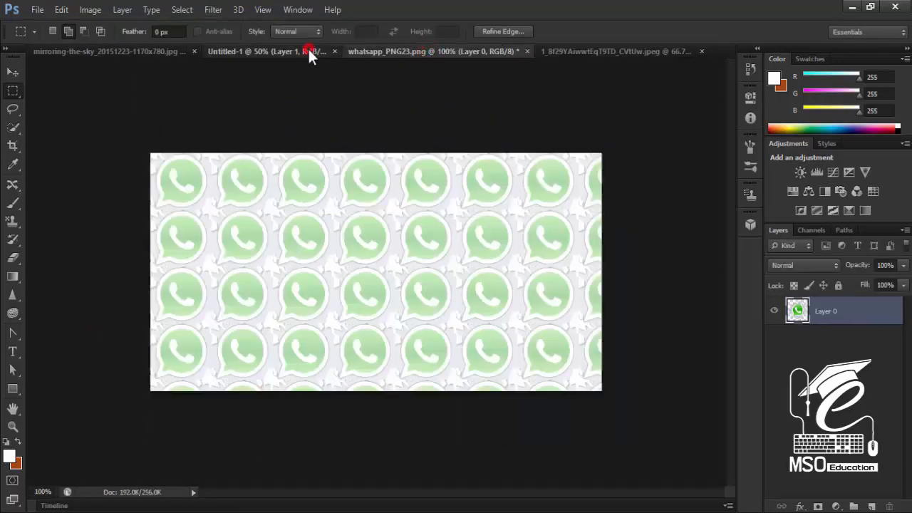
{"action": "left_click_drag", "start_coordinate": [831, 307], "coordinate": [895, 508]}
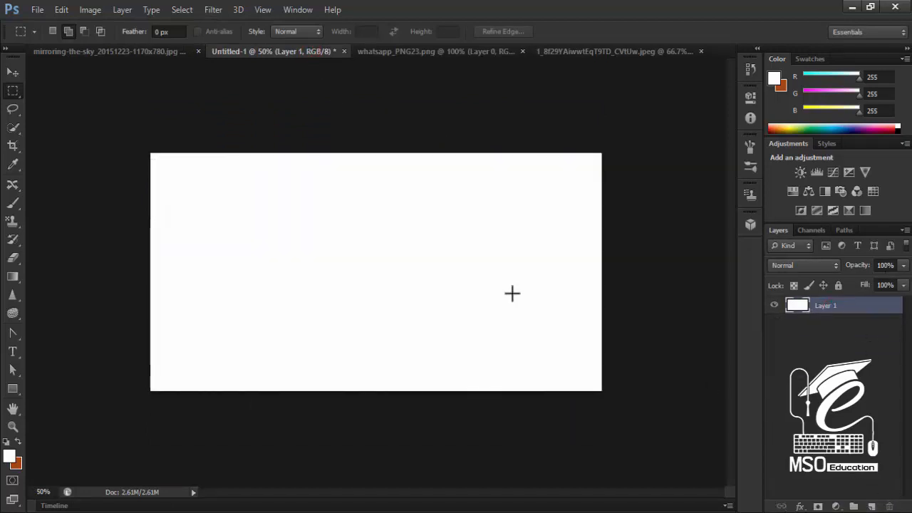
Fill the white Layer 1 with the custom stock-chart pattern.
{"action": "key", "text": "shift+F5"}
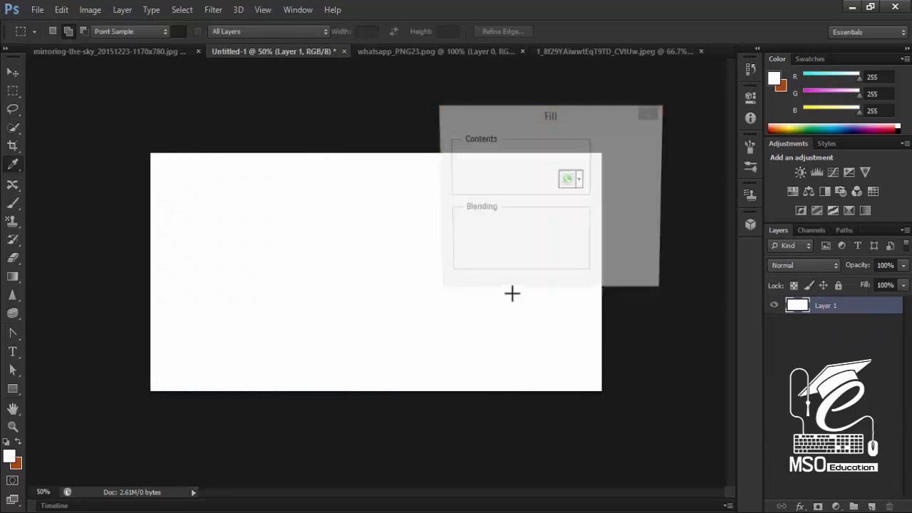
{"action": "left_click", "coordinate": [580, 181]}
{"action": "left_click", "coordinate": [504, 232]}
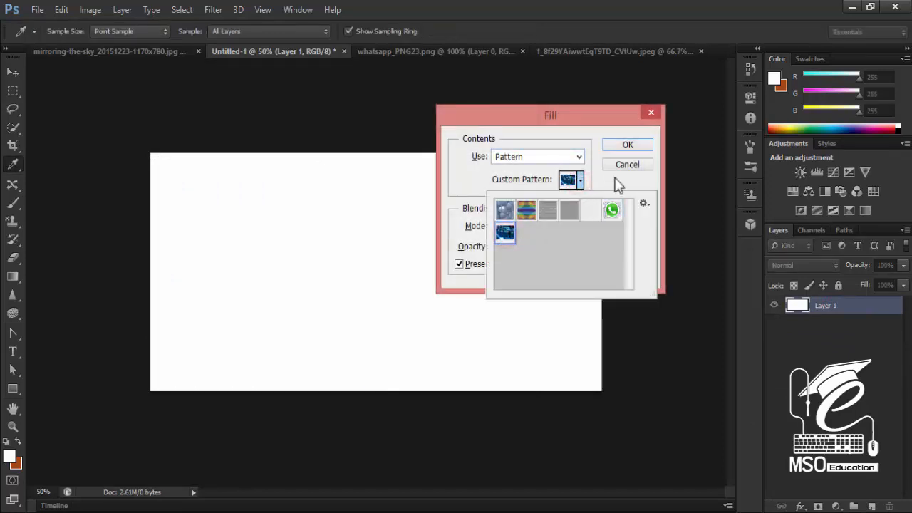
{"action": "left_click", "coordinate": [634, 141]}
{"action": "left_click", "coordinate": [628, 145]}
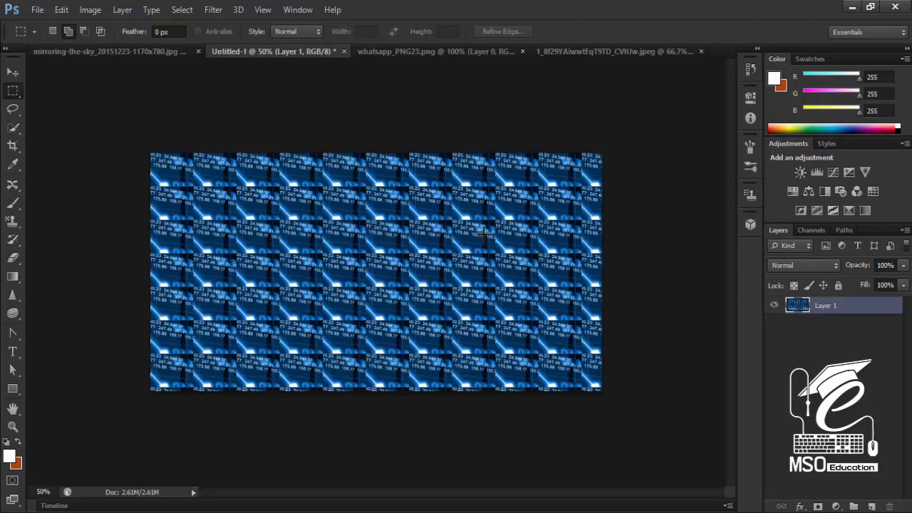
Create a new white RGB document 10 pixels wide and 10 pixels high at 72 pixels/inch.
{"action": "key", "text": "ctrl+n"}
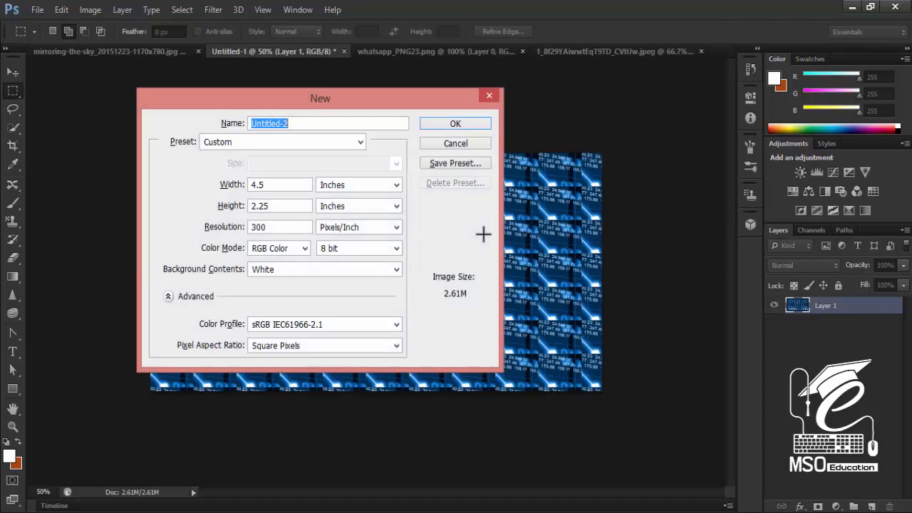
{"action": "left_click", "coordinate": [350, 186]}
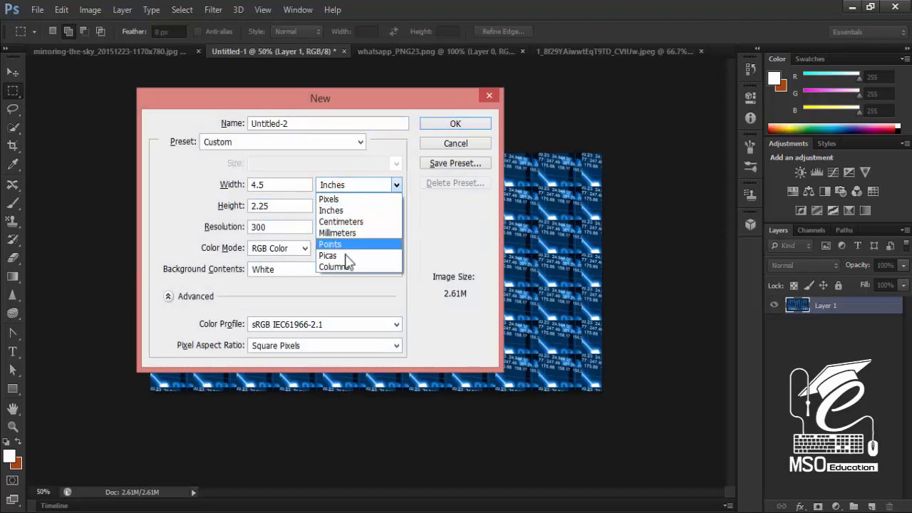
{"action": "left_click", "coordinate": [330, 199]}
{"action": "left_click", "coordinate": [347, 205]}
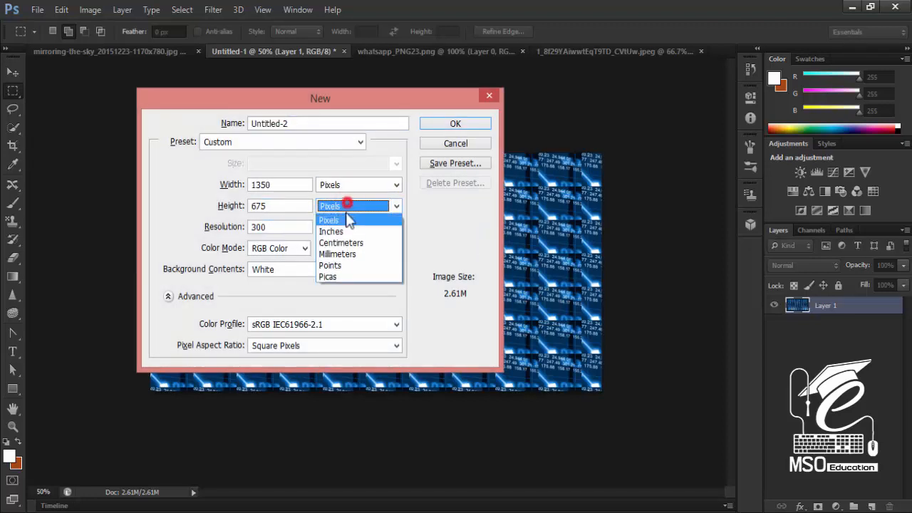
{"action": "left_click", "coordinate": [348, 221]}
{"action": "left_click_drag", "start_coordinate": [283, 185], "coordinate": [205, 189]}
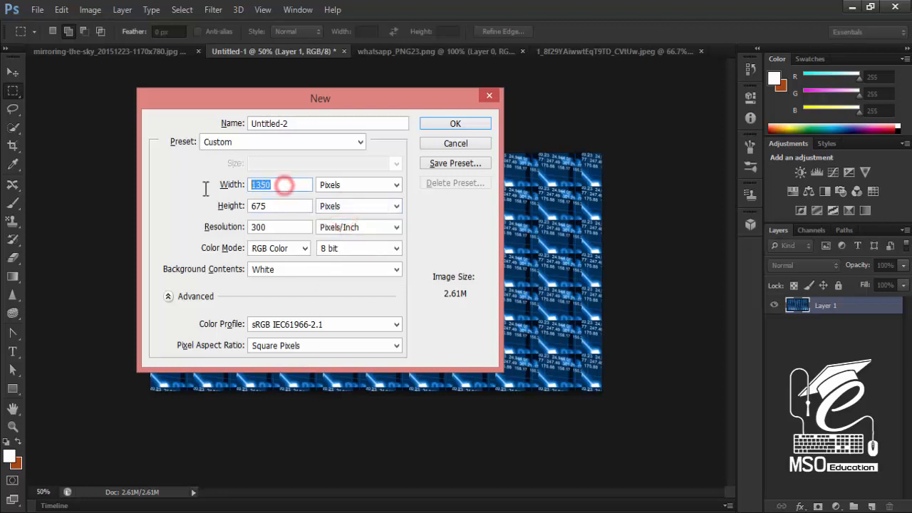
{"action": "type", "text": "10"}
{"action": "key", "text": "Tab"}
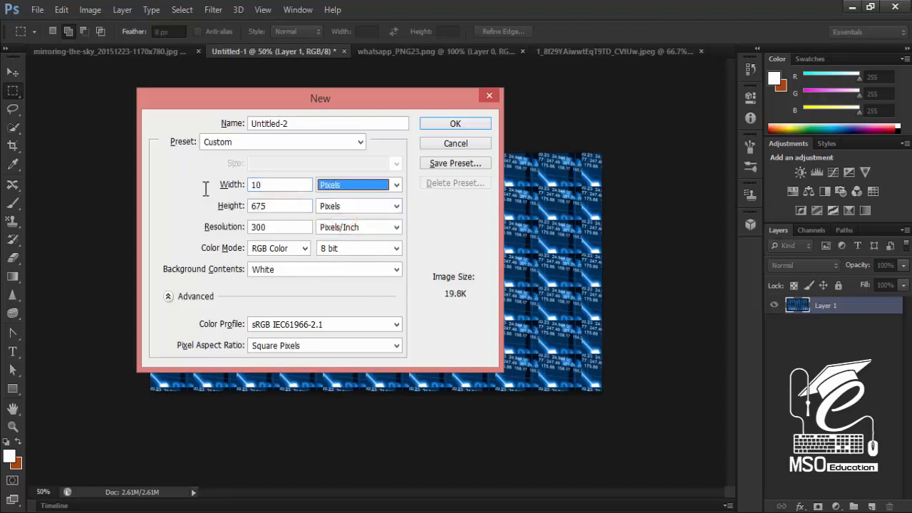
{"action": "key", "text": "Tab"}
{"action": "type", "text": "10"}
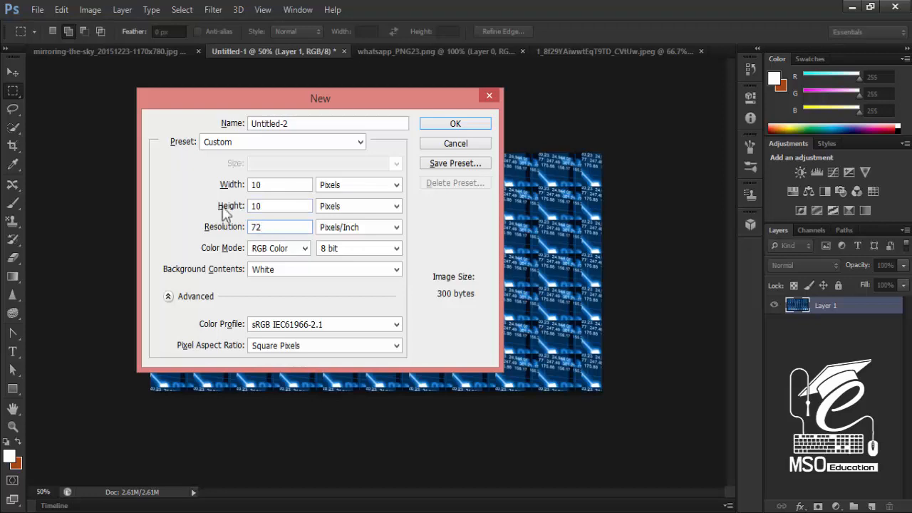
{"action": "left_click", "coordinate": [450, 126]}
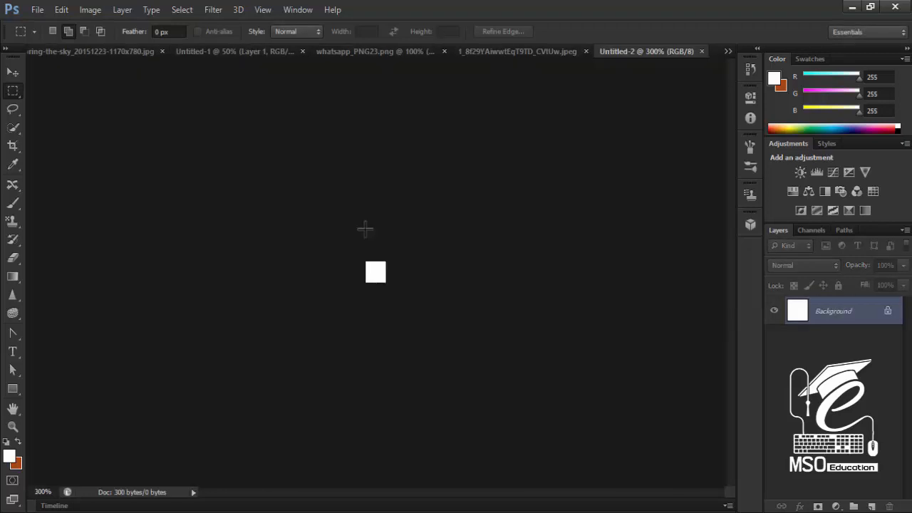
Fill the one-pixel-wide column along the canvas's left edge with black and clear the selection.
{"action": "key", "text": "ctrl+plus"}
{"action": "key", "text": "ctrl+plus"}
{"action": "key", "text": "ctrl+plus"}
{"action": "key", "text": "ctrl+plus"}
{"action": "key", "text": "ctrl+plus"}
{"action": "key", "text": "ctrl+plus"}
{"action": "key", "text": "ctrl+plus"}
{"action": "key", "text": "ctrl+plus"}
{"action": "key", "text": "ctrl+plus"}
{"action": "left_click_drag", "start_coordinate": [269, 159], "coordinate": [262, 385]}
{"action": "left_click", "coordinate": [415, 203]}
{"action": "left_click_drag", "start_coordinate": [268, 165], "coordinate": [214, 390]}
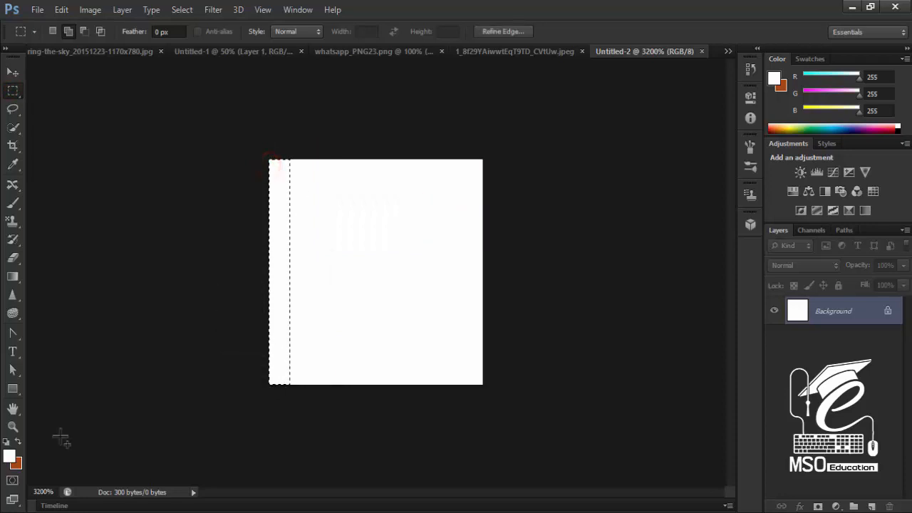
{"action": "left_click", "coordinate": [9, 456]}
{"action": "left_click_drag", "start_coordinate": [613, 283], "coordinate": [557, 419]}
{"action": "left_click", "coordinate": [884, 171]}
{"action": "key", "text": "alt+BackSpace"}
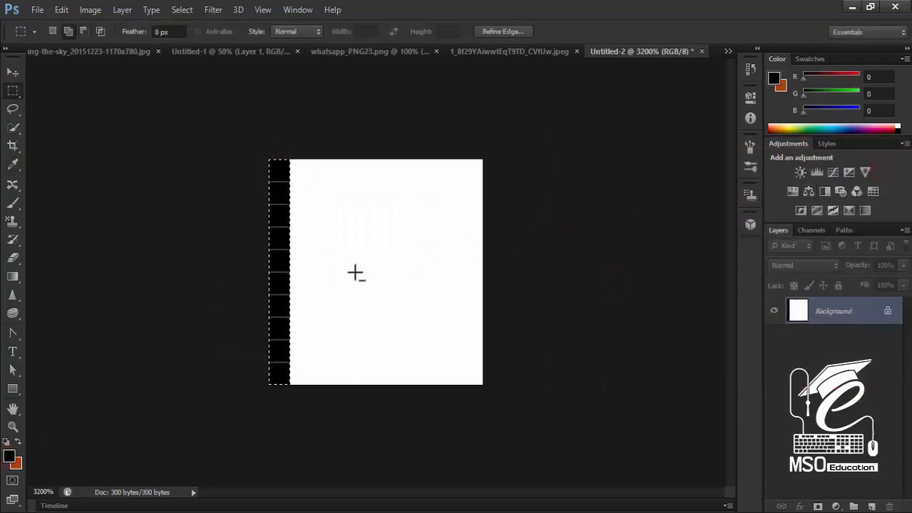
{"action": "key", "text": "ctrl+d"}
Fill the one-pixel-high row along the canvas's bottom edge with black and define the whole 10×10-pixel tile as a pattern named "test".
{"action": "left_click_drag", "start_coordinate": [484, 368], "coordinate": [241, 378]}
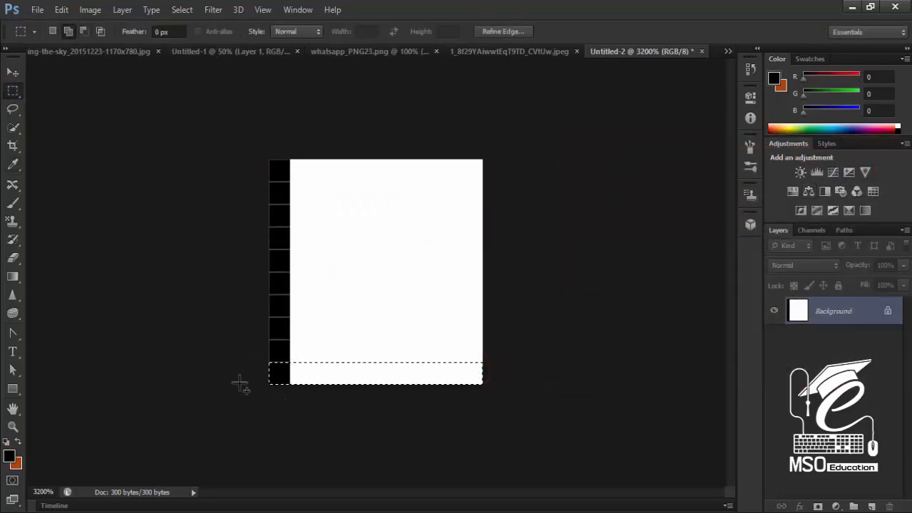
{"action": "key", "text": "ctrl+a"}
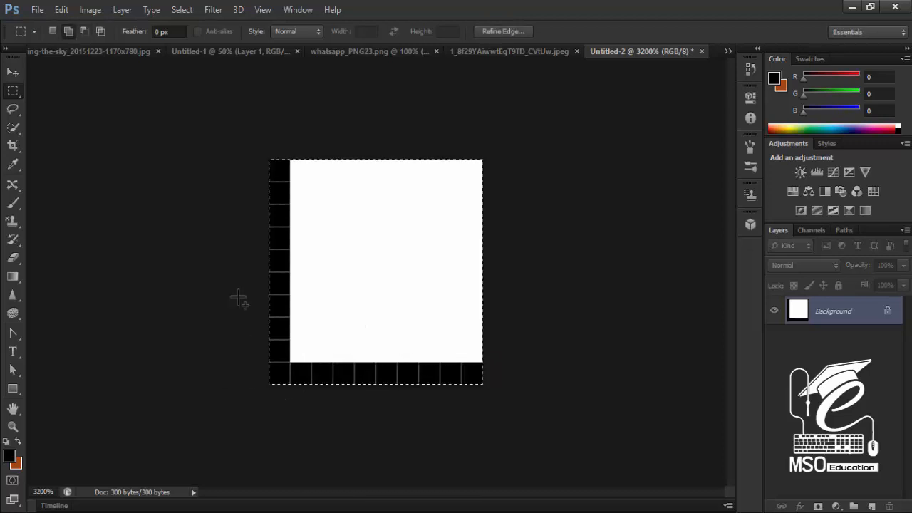
{"action": "left_click", "coordinate": [37, 10]}
{"action": "mouse_move", "coordinate": [61, 10]}
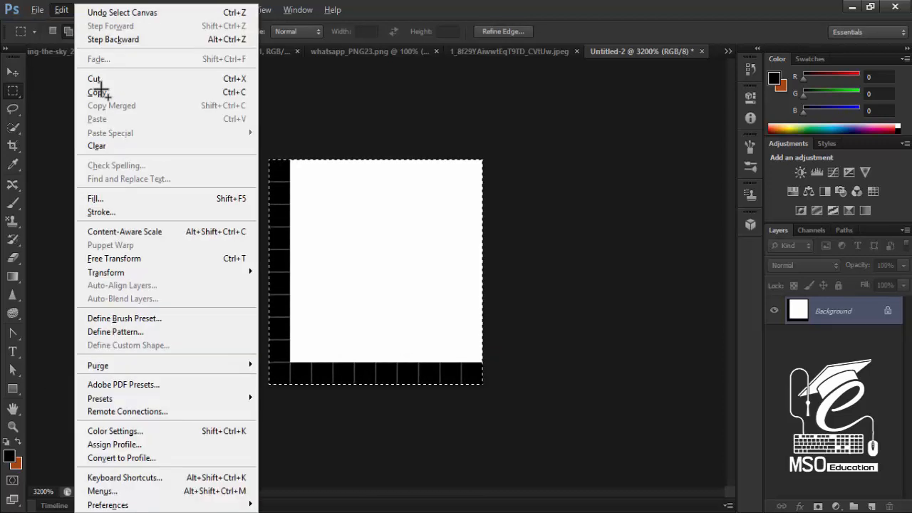
{"action": "left_click", "coordinate": [116, 332]}
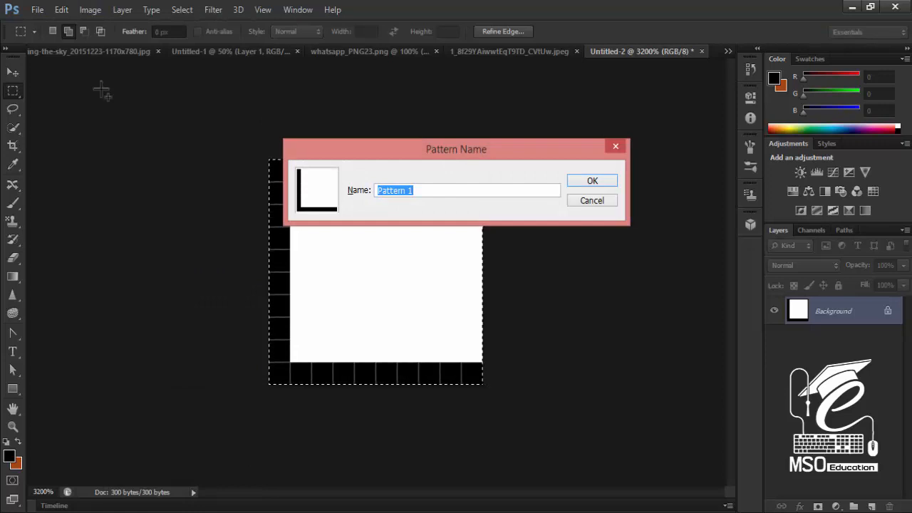
{"action": "type", "text": "a"}
{"action": "key", "text": "BackSpace"}
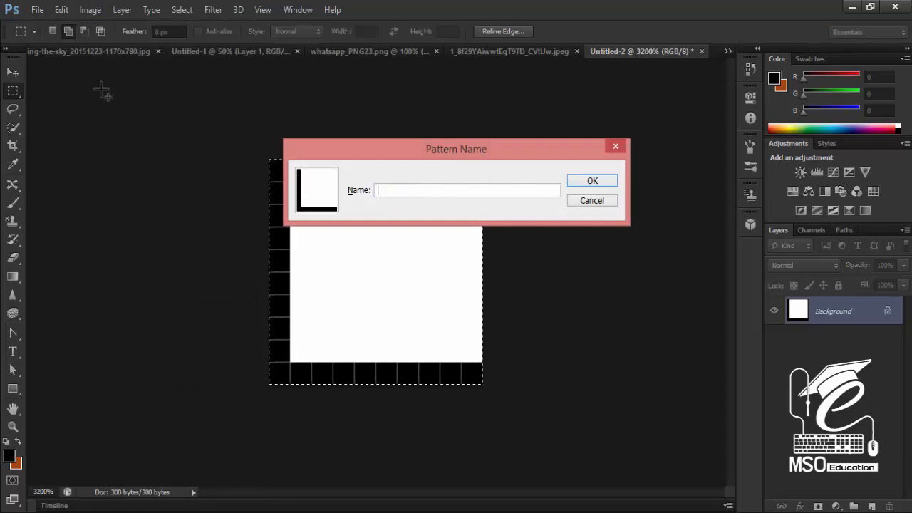
{"action": "type", "text": "test"}
{"action": "key", "text": "Return"}
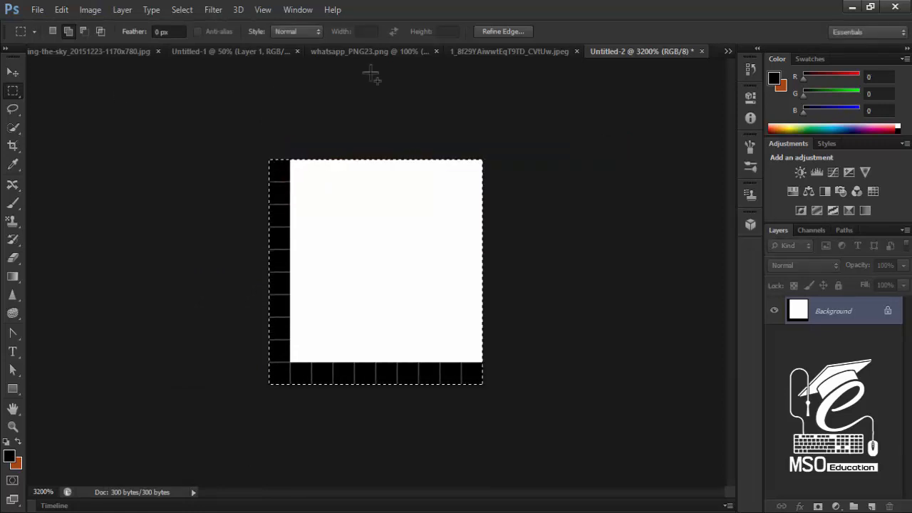
In the Untitled-1 document, replace the chart-filled Layer 1 with a new layer filled with white.
{"action": "left_click", "coordinate": [250, 51]}
{"action": "left_click", "coordinate": [872, 507]}
{"action": "left_click_drag", "start_coordinate": [837, 320], "coordinate": [889, 507]}
{"action": "left_click", "coordinate": [8, 454]}
{"action": "left_click_drag", "start_coordinate": [605, 240], "coordinate": [533, 150]}
{"action": "left_click", "coordinate": [856, 175]}
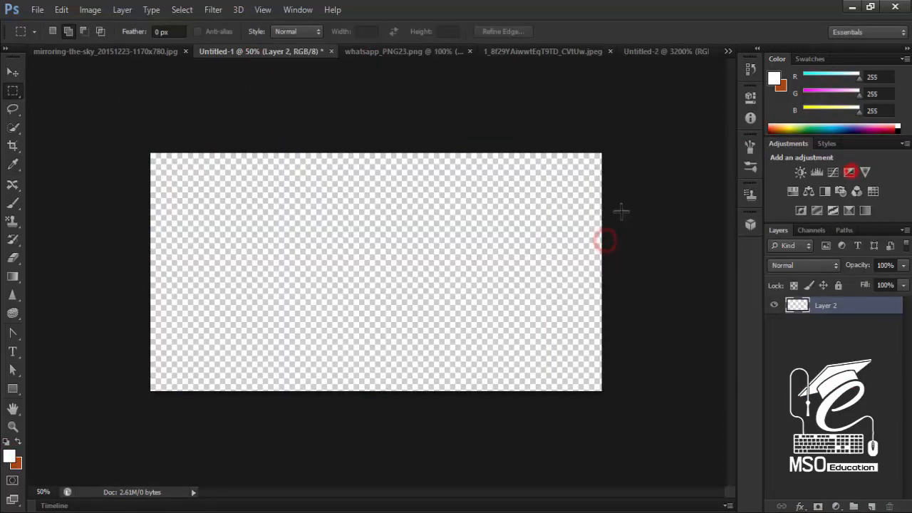
{"action": "key", "text": "alt+Delete"}
Fill the white Layer 2 with the custom white-background grid pattern.
{"action": "key", "text": "shift+F5"}
{"action": "left_click", "coordinate": [583, 182]}
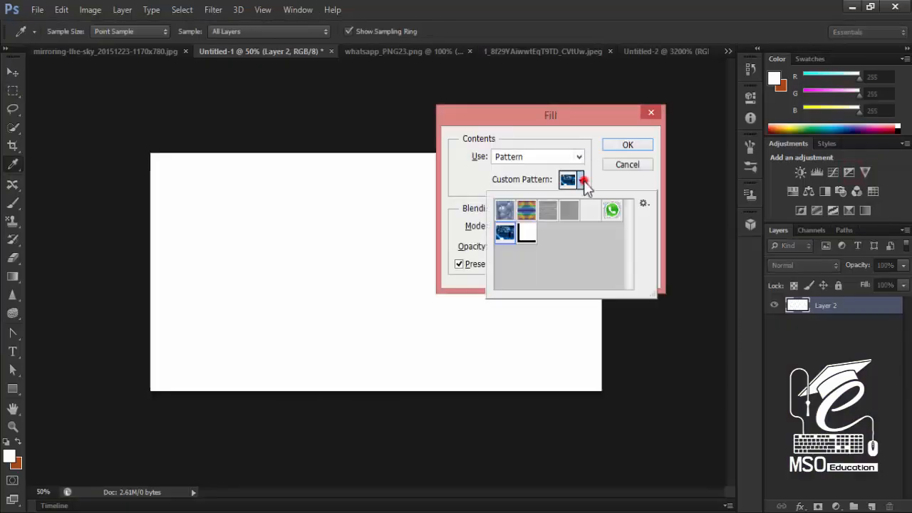
{"action": "left_click", "coordinate": [530, 229]}
{"action": "left_click", "coordinate": [617, 141]}
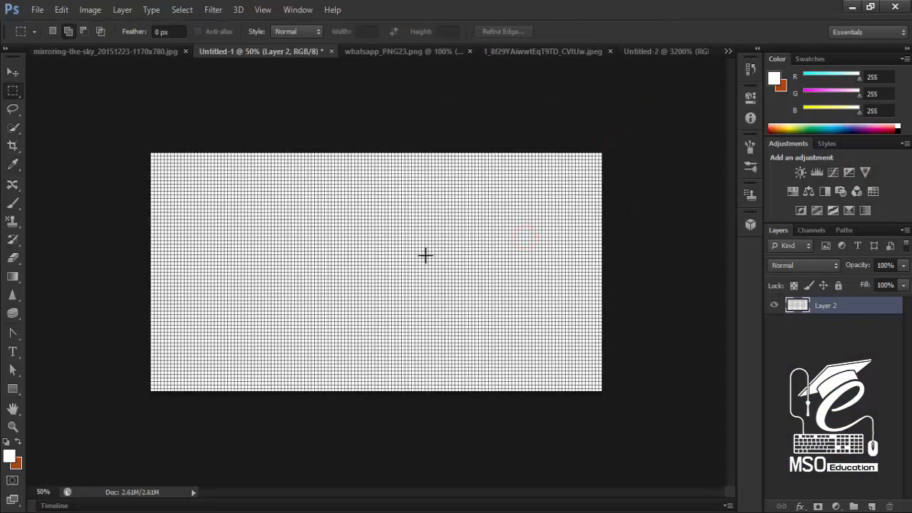
{"action": "key", "text": "ctrl+plus"}
{"action": "key", "text": "ctrl+plus"}
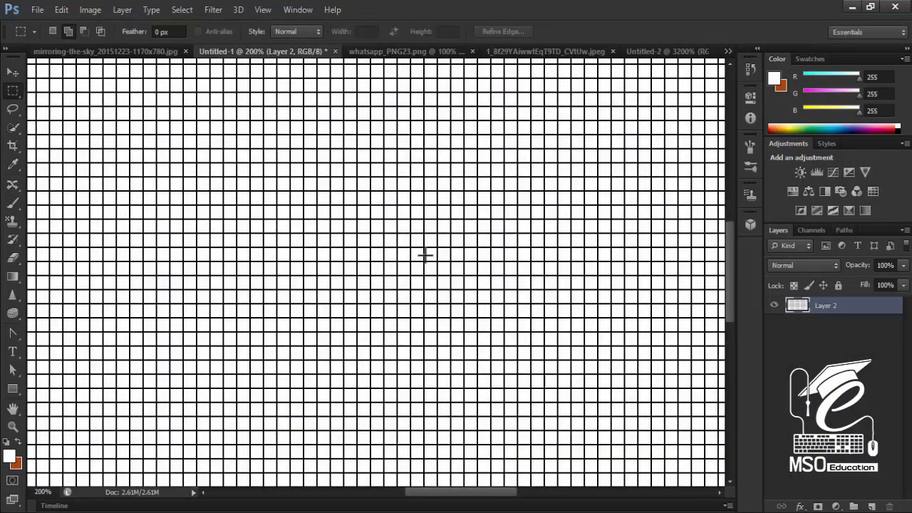
{"action": "key", "text": "ctrl+plus"}
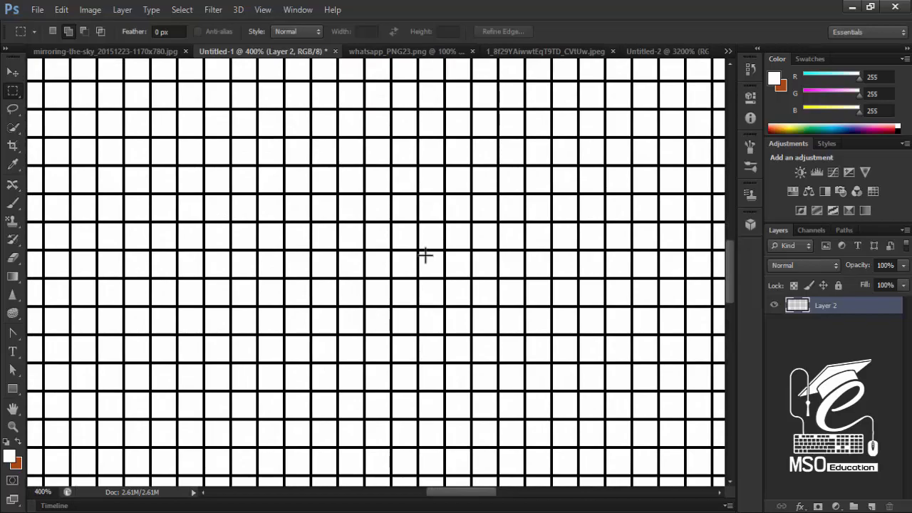
{"action": "key", "text": "ctrl+minus"}
{"action": "key", "text": "ctrl+minus"}
{"action": "key", "text": "ctrl+minus"}
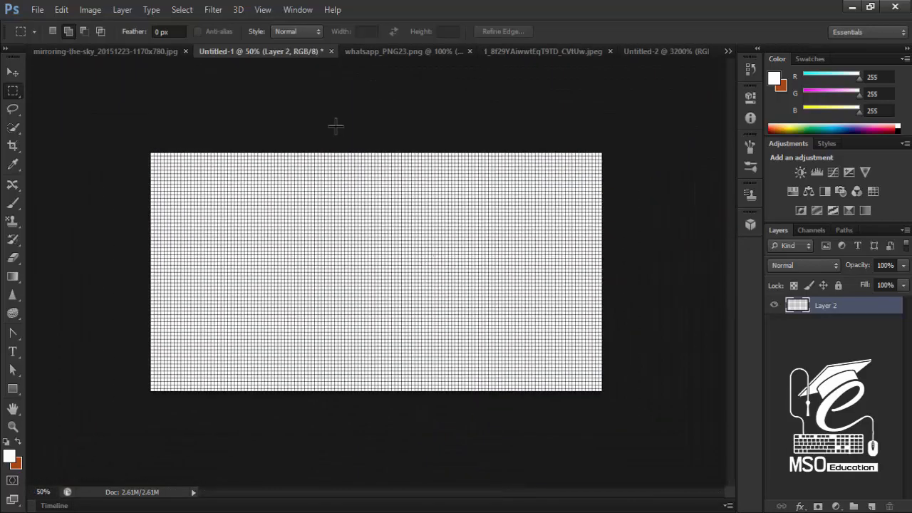
Try filling the mirroring-the-sky photo with the white-background grid pattern at 100% opacity in Normal mode.
{"action": "left_click", "coordinate": [150, 53]}
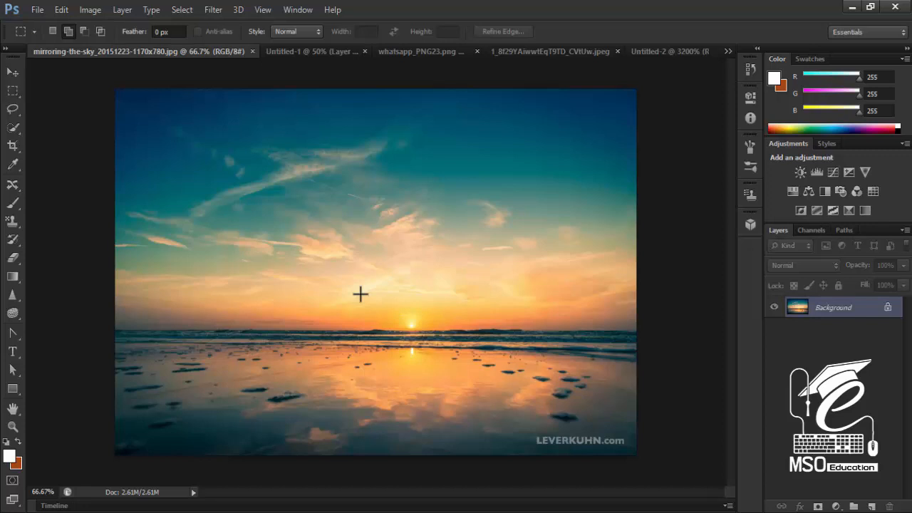
{"action": "key", "text": "shift+F5"}
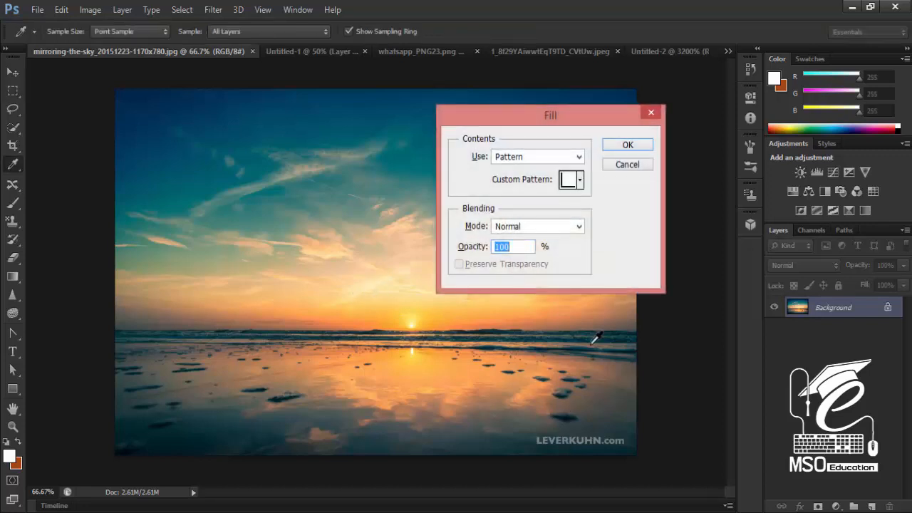
{"action": "left_click", "coordinate": [581, 180]}
{"action": "left_click", "coordinate": [581, 179]}
{"action": "left_click", "coordinate": [627, 144]}
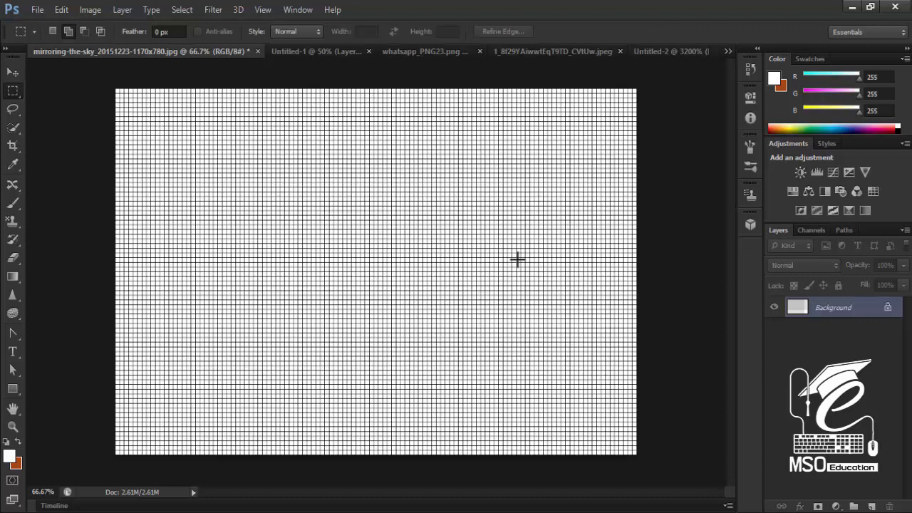
Close the Untitled-1, WhatsApp and chart documents, and replace the Background of Untitled-2 with an empty transparent layer.
{"action": "left_click", "coordinate": [355, 53]}
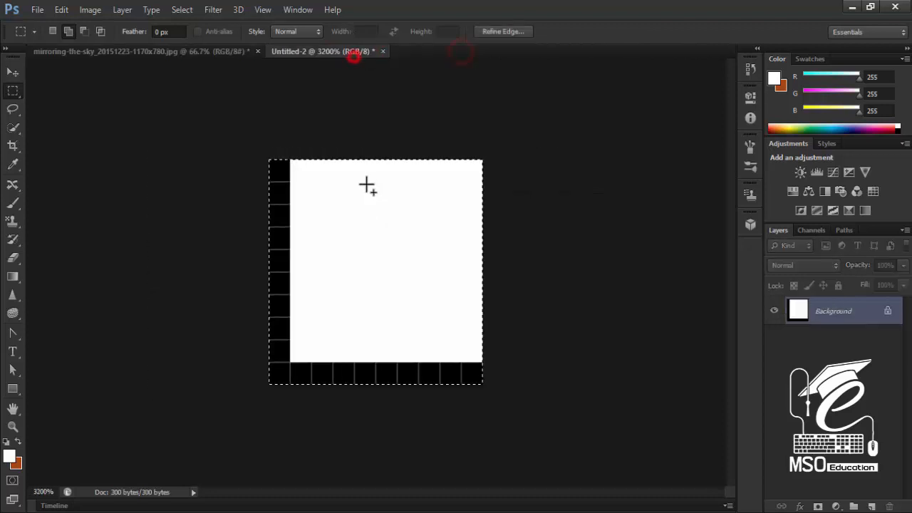
{"action": "left_click", "coordinate": [872, 506]}
{"action": "left_click", "coordinate": [833, 340]}
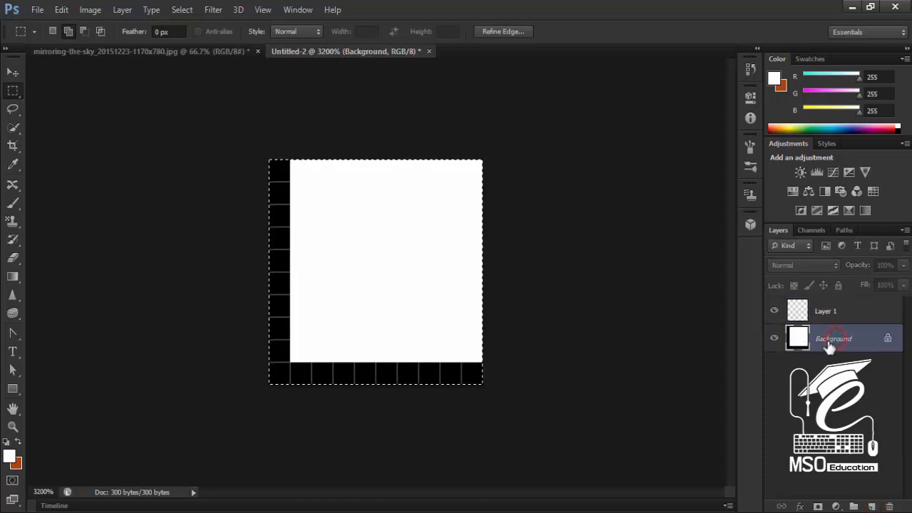
{"action": "key", "text": "ctrl+d"}
{"action": "key", "text": "Delete"}
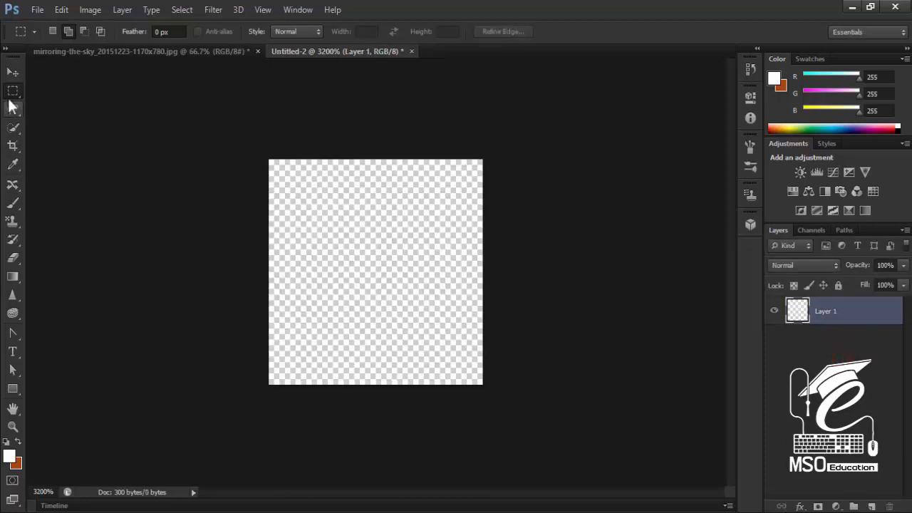
Restore the default colours and fill the one-pixel column at the canvas's left edge and the row at its bottom edge with black.
{"action": "left_click_drag", "start_coordinate": [269, 159], "coordinate": [290, 385]}
{"action": "left_click", "coordinate": [6, 442]}
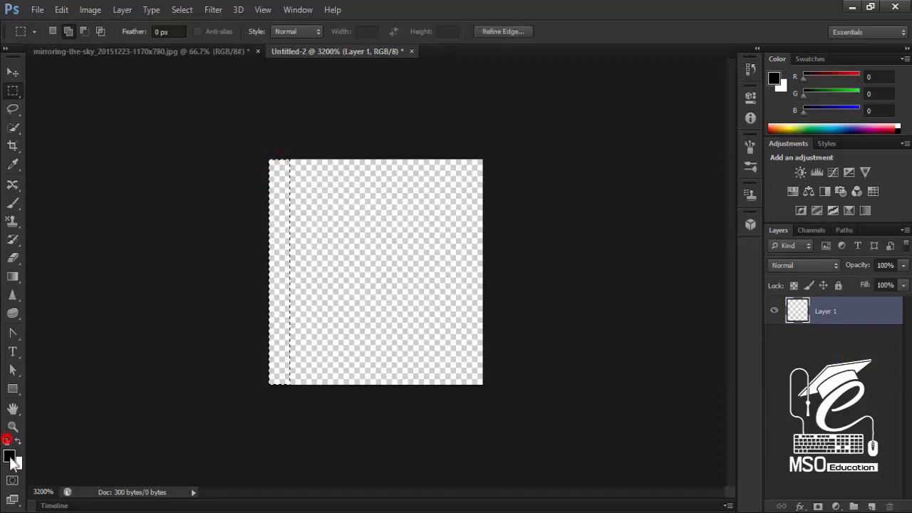
{"action": "key", "text": "alt+BackSpace"}
{"action": "left_click_drag", "start_coordinate": [484, 363], "coordinate": [255, 387]}
{"action": "key", "text": "alt+BackSpace"}
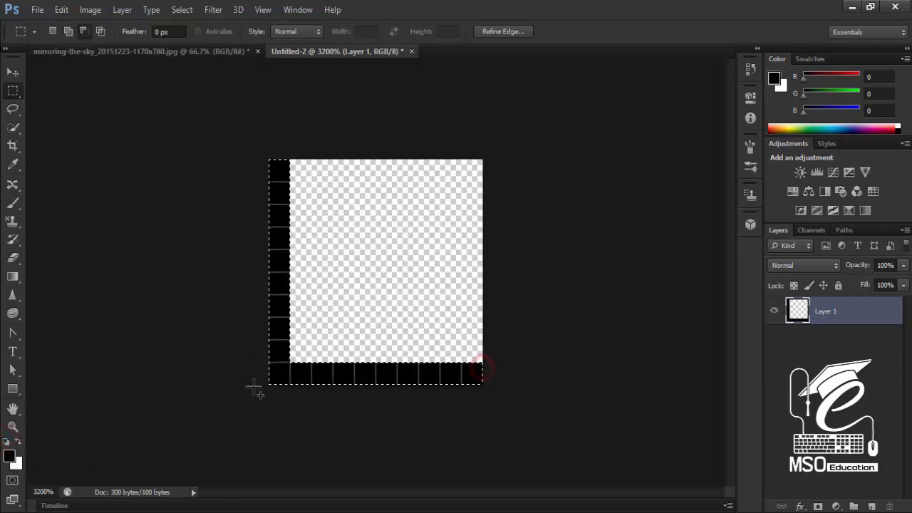
Select the whole transparent tile and define it as a pattern named "educat".
{"action": "key", "text": "ctrl+d"}
{"action": "key", "text": "ctrl+a"}
{"action": "key", "text": "shift+F5"}
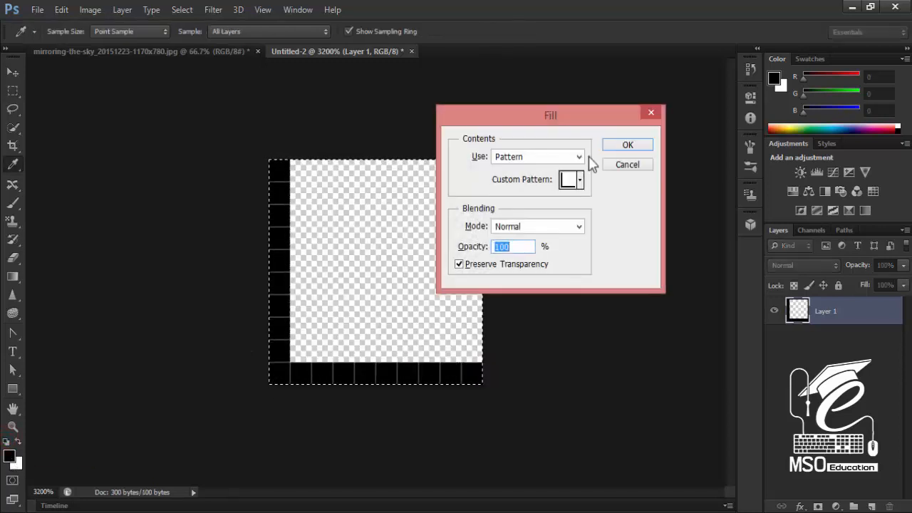
{"action": "left_click", "coordinate": [622, 162]}
{"action": "left_click", "coordinate": [63, 9]}
{"action": "left_click", "coordinate": [115, 331]}
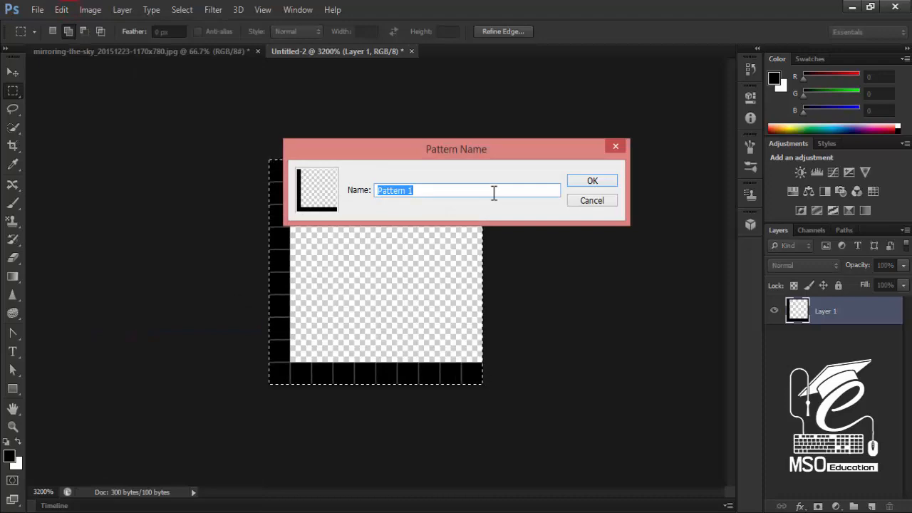
{"action": "type", "text": "educat"}
{"action": "key", "text": "Return"}
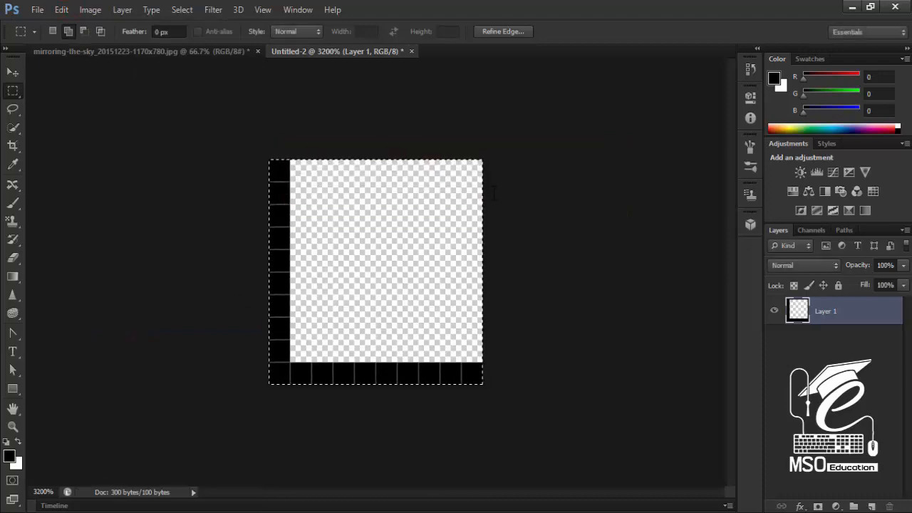
Return to the mirroring-the-sky photo and undo its white-background grid fill.
{"action": "key", "text": "ctrl+Tab"}
{"action": "left_click", "coordinate": [904, 304]}
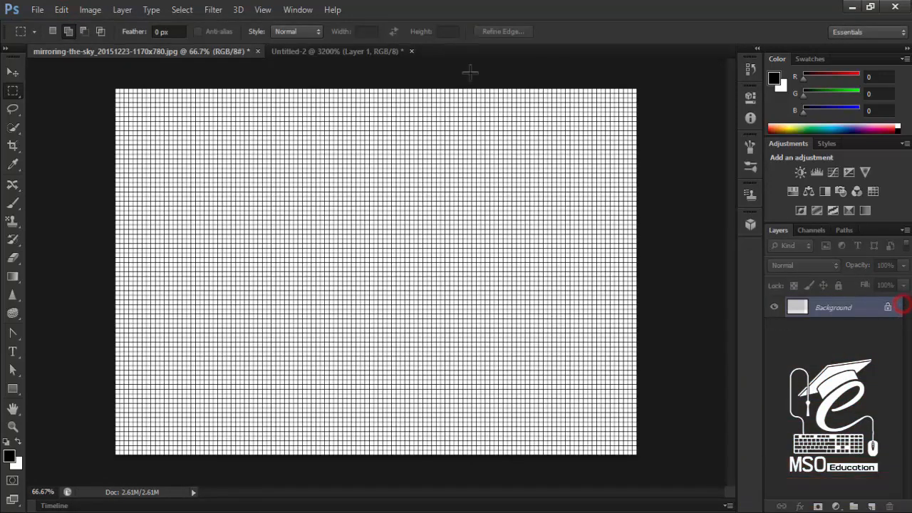
{"action": "left_click", "coordinate": [214, 51]}
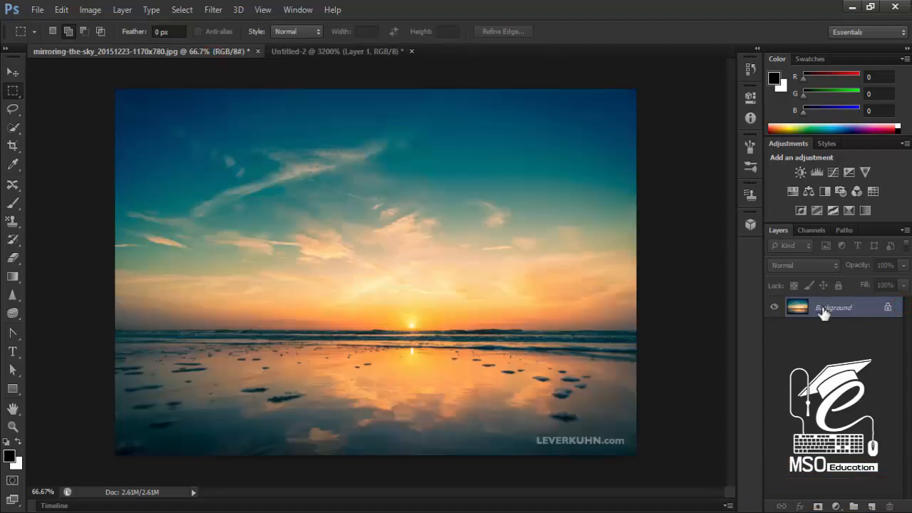
Fill the sunset photo's Background with the custom transparent grid pattern.
{"action": "key", "text": "shift+F5"}
{"action": "left_click", "coordinate": [580, 180]}
{"action": "left_click", "coordinate": [547, 242]}
{"action": "left_click", "coordinate": [620, 143]}
{"action": "key", "text": "m"}
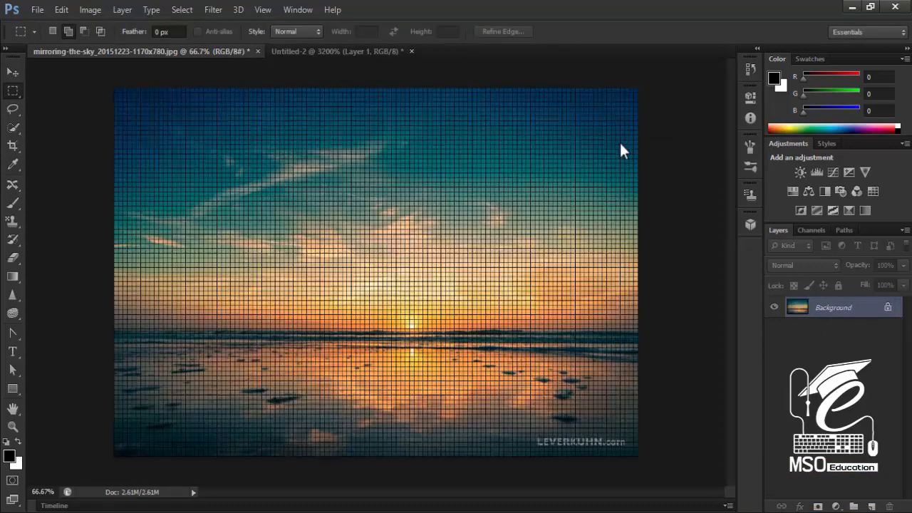
{"action": "key", "text": "ctrl+plus"}
{"action": "key", "text": "ctrl+plus"}
{"action": "key", "text": "ctrl+minus"}
{"action": "key", "text": "ctrl+minus"}
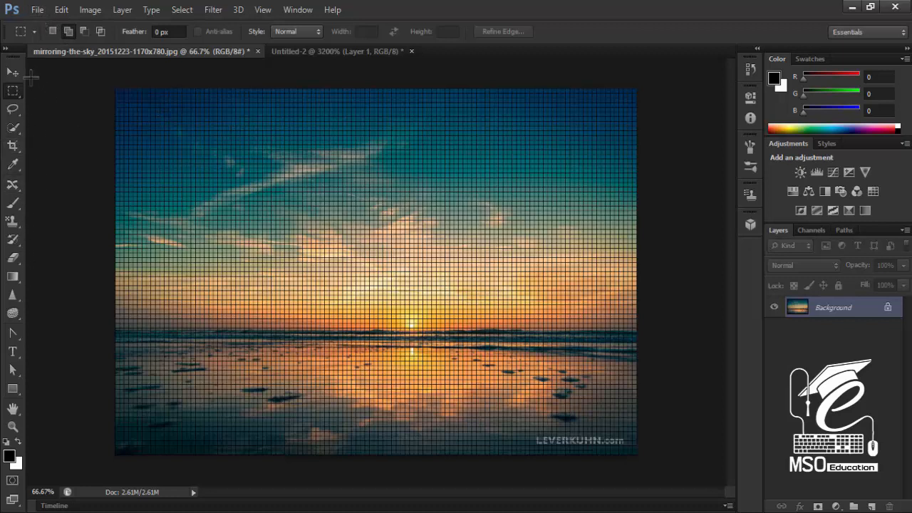
Activate the Pattern Stamp tool, look through the locations for loading PAT pattern files, and cancel the loading.
{"action": "left_click", "coordinate": [12, 223]}
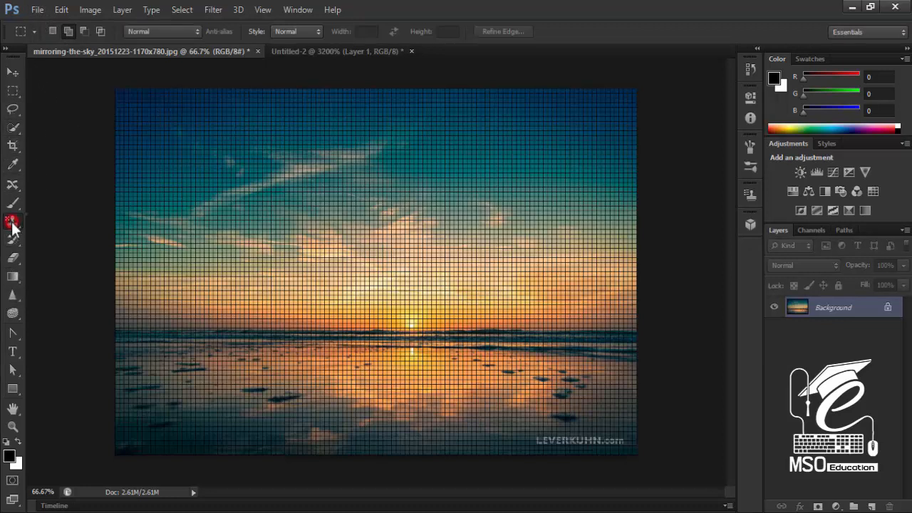
{"action": "left_click", "coordinate": [68, 234]}
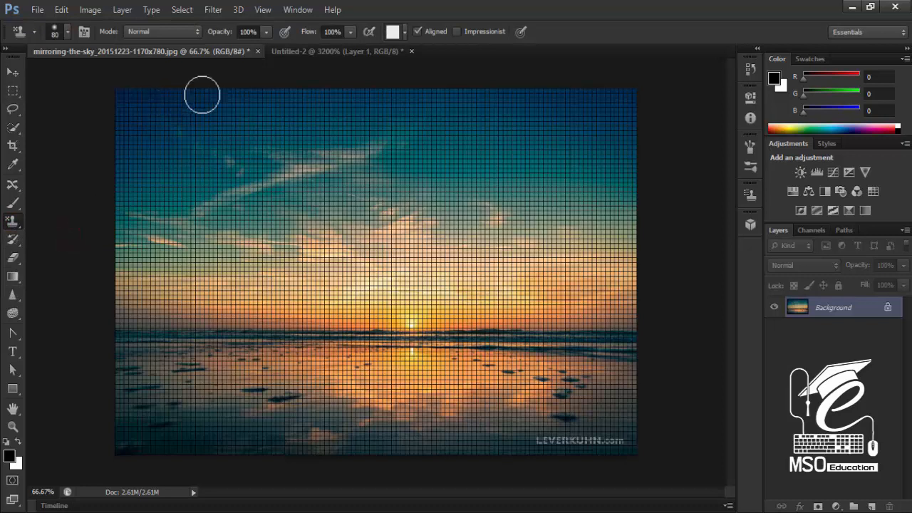
{"action": "left_click", "coordinate": [403, 31]}
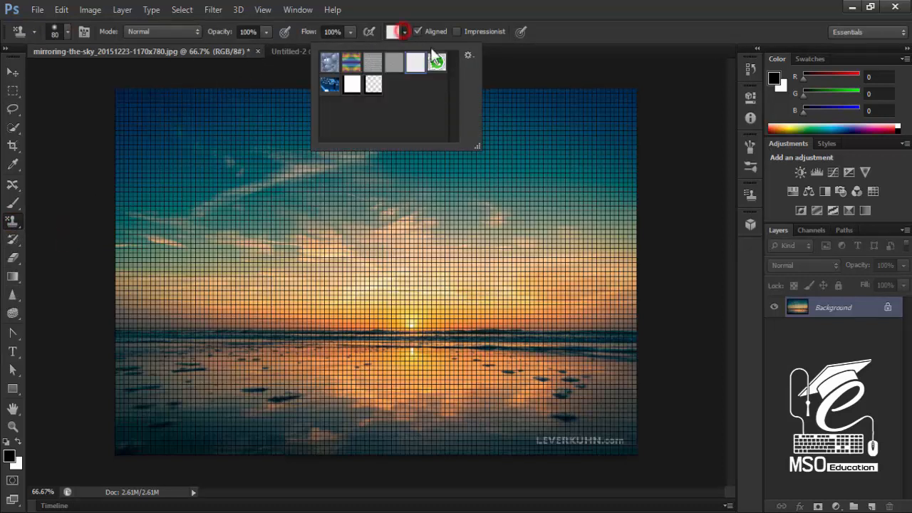
{"action": "left_click", "coordinate": [469, 55]}
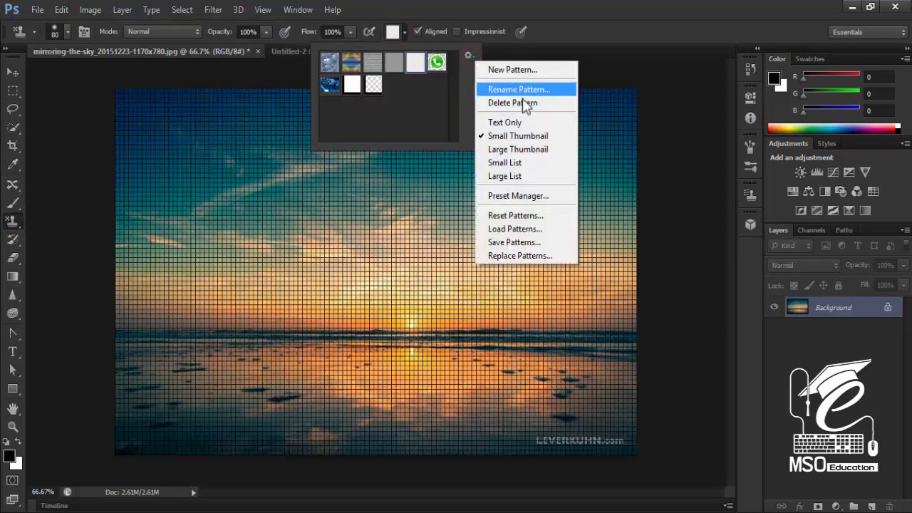
{"action": "left_click", "coordinate": [525, 231]}
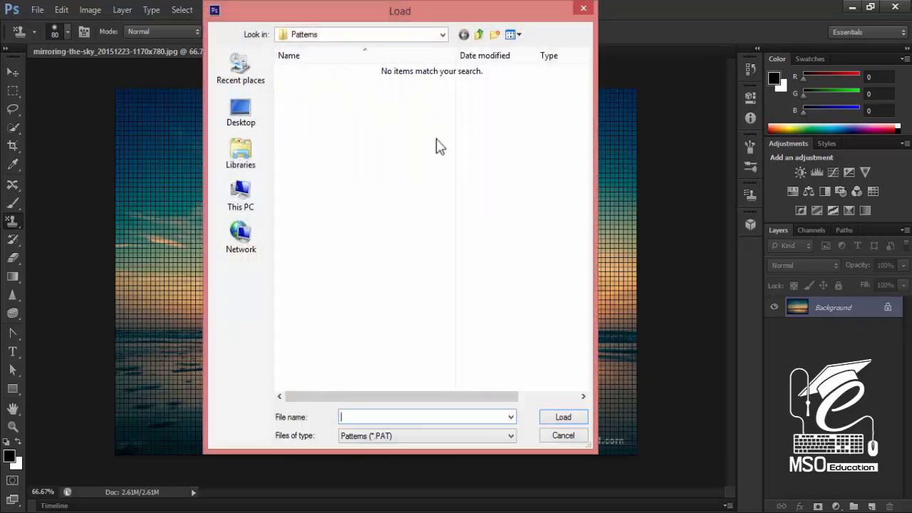
{"action": "left_click", "coordinate": [362, 34]}
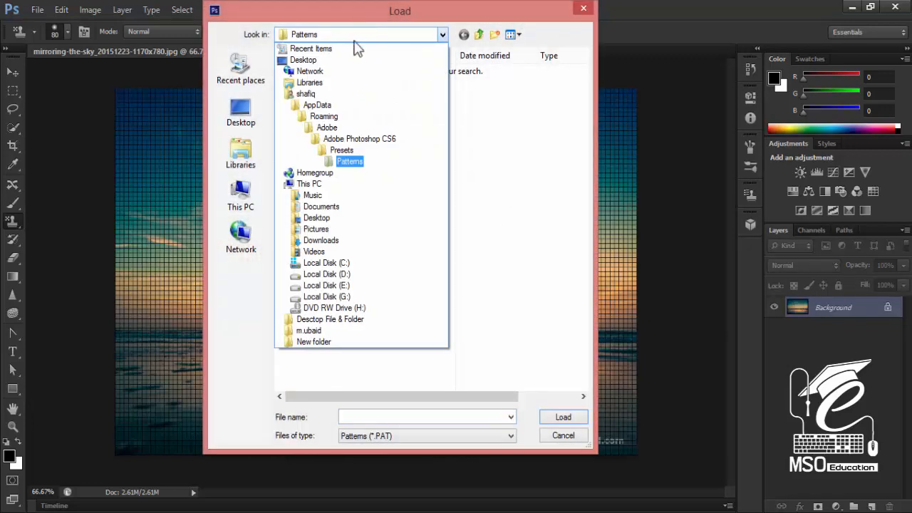
{"action": "left_click", "coordinate": [478, 209]}
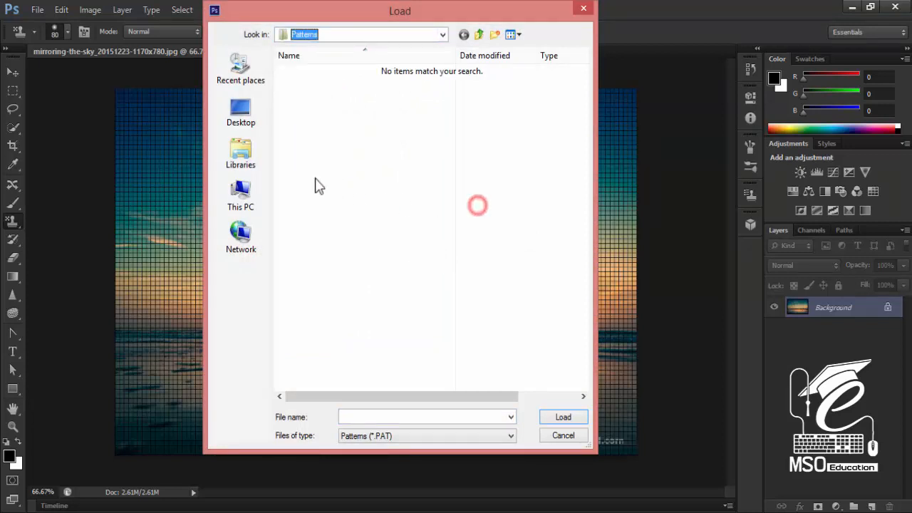
{"action": "left_click", "coordinate": [563, 419]}
{"action": "left_click", "coordinate": [563, 435]}
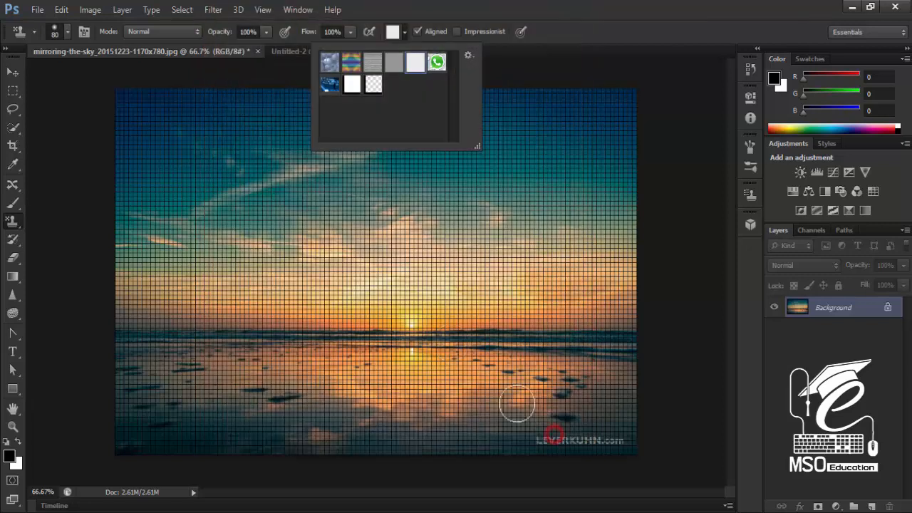